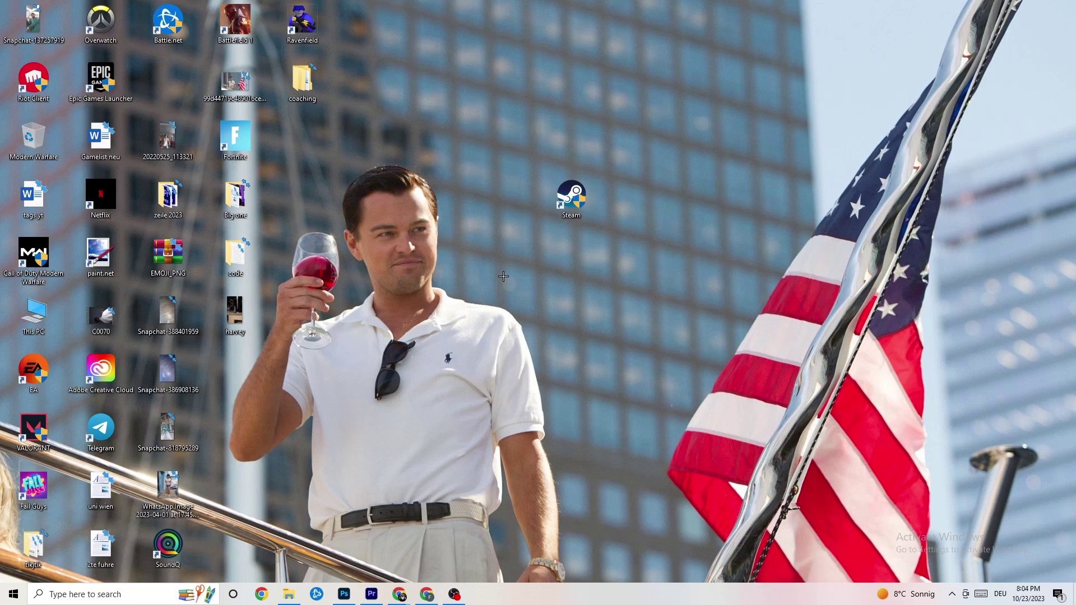
Open the compatibility properties of the Steam desktop shortcut
drag(568, 207, 502, 243)
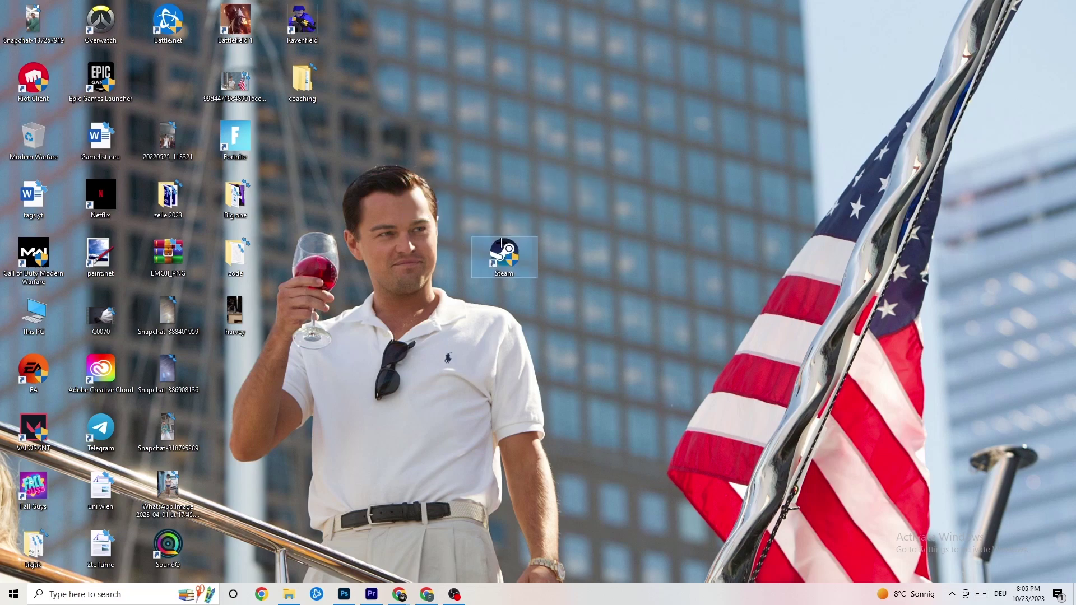
right_click(508, 259)
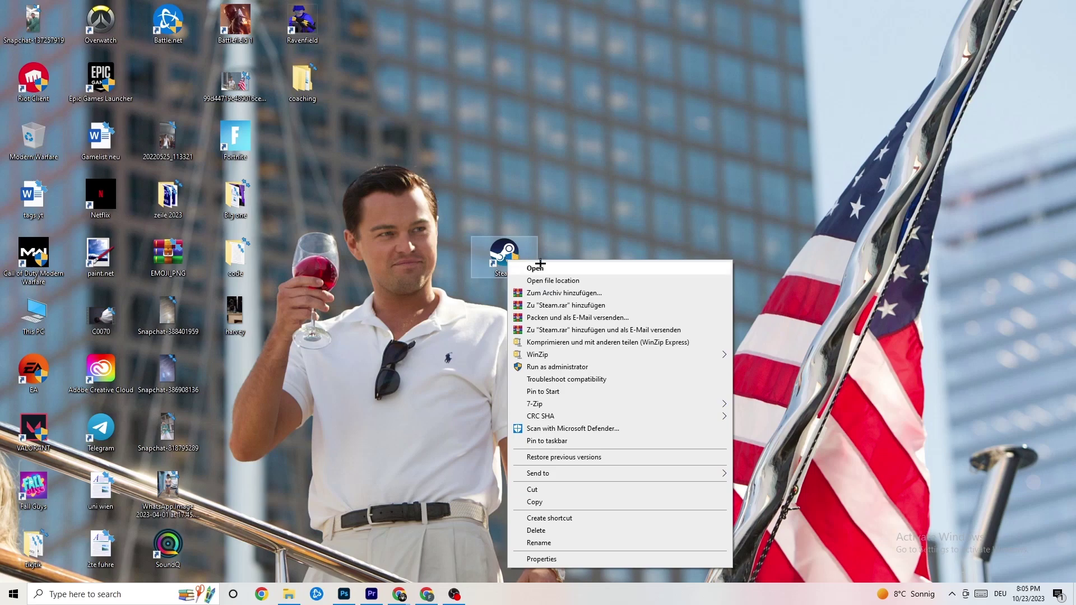
click(575, 559)
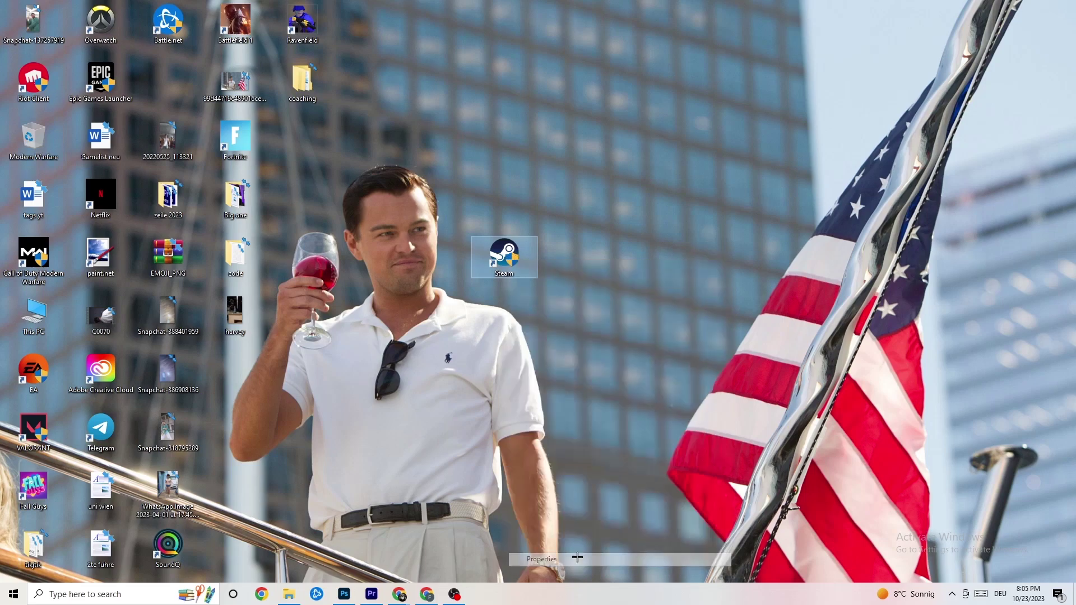
drag(588, 267, 505, 150)
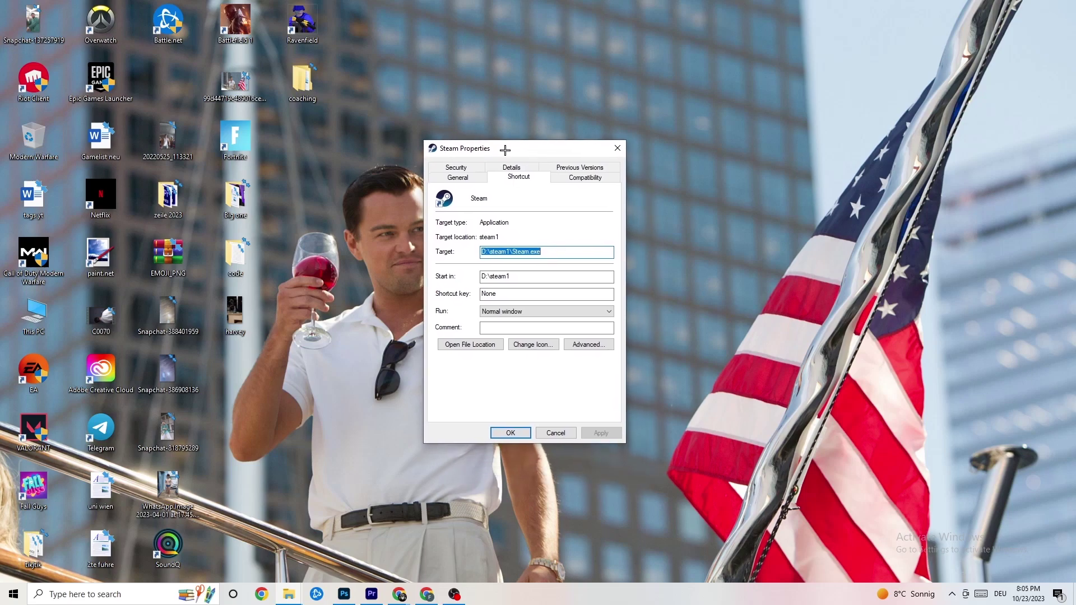
click(580, 179)
drag(543, 151, 519, 77)
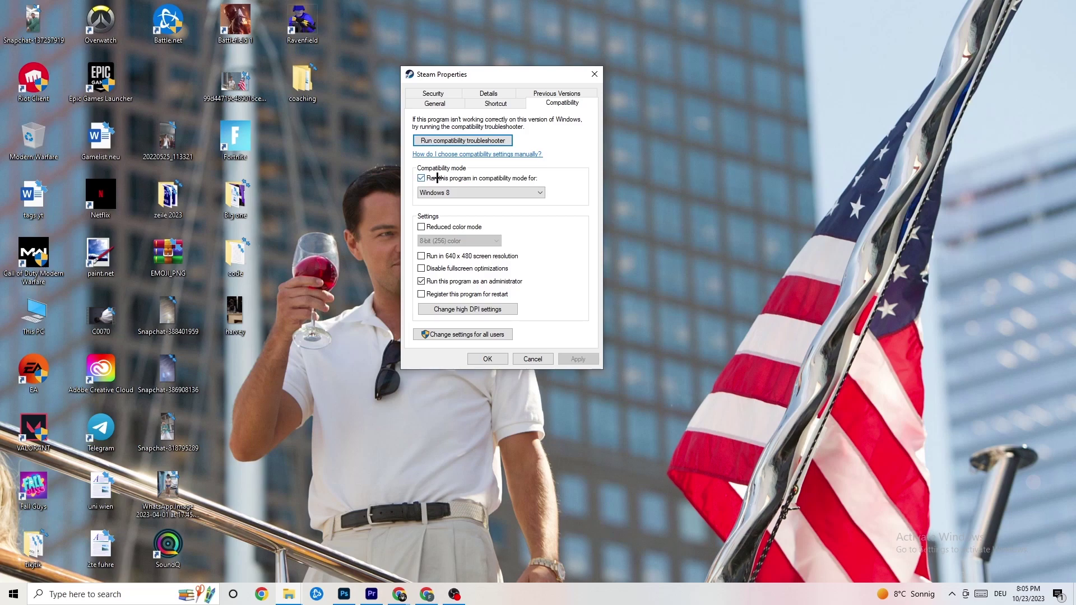
Review the Windows versions offered for Steam's compatibility mode, keep Windows 8 and accept the properties
click(537, 191)
click(561, 181)
click(495, 358)
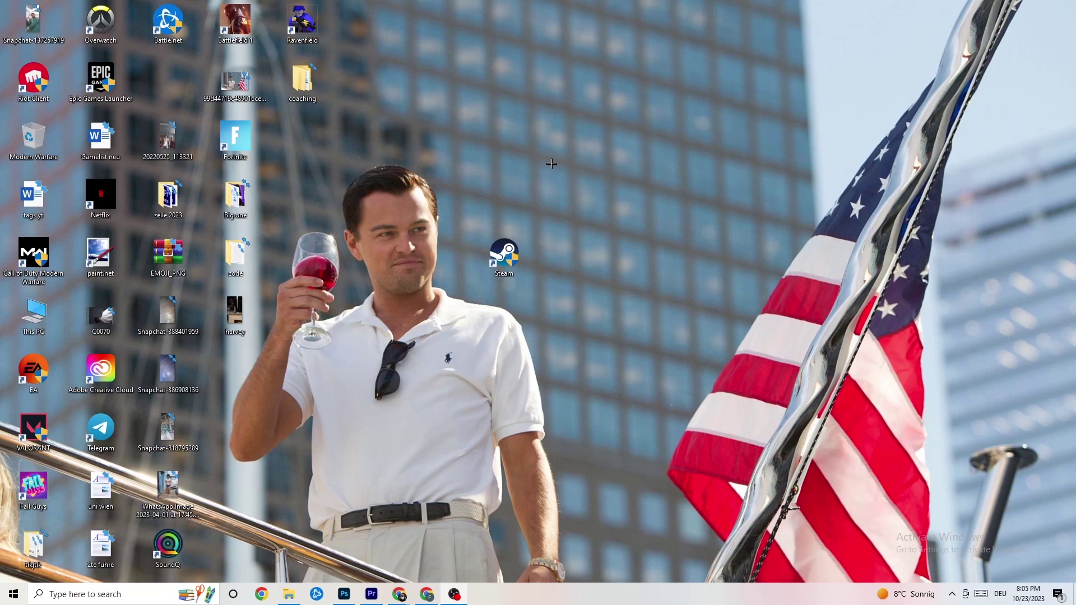
drag(515, 254, 512, 141)
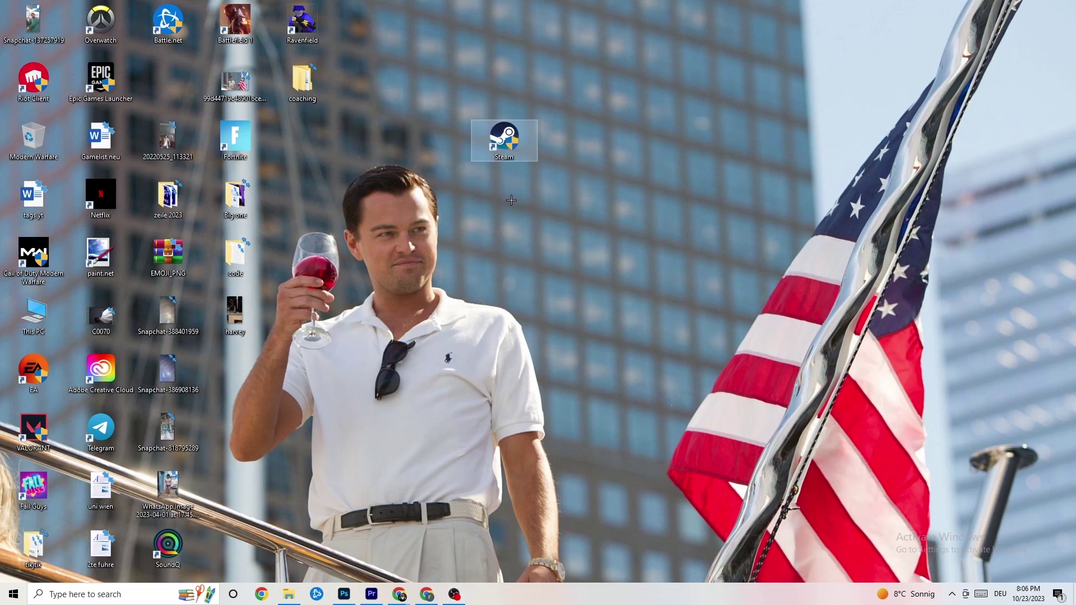
drag(505, 136, 498, 179)
click(508, 159)
click(467, 153)
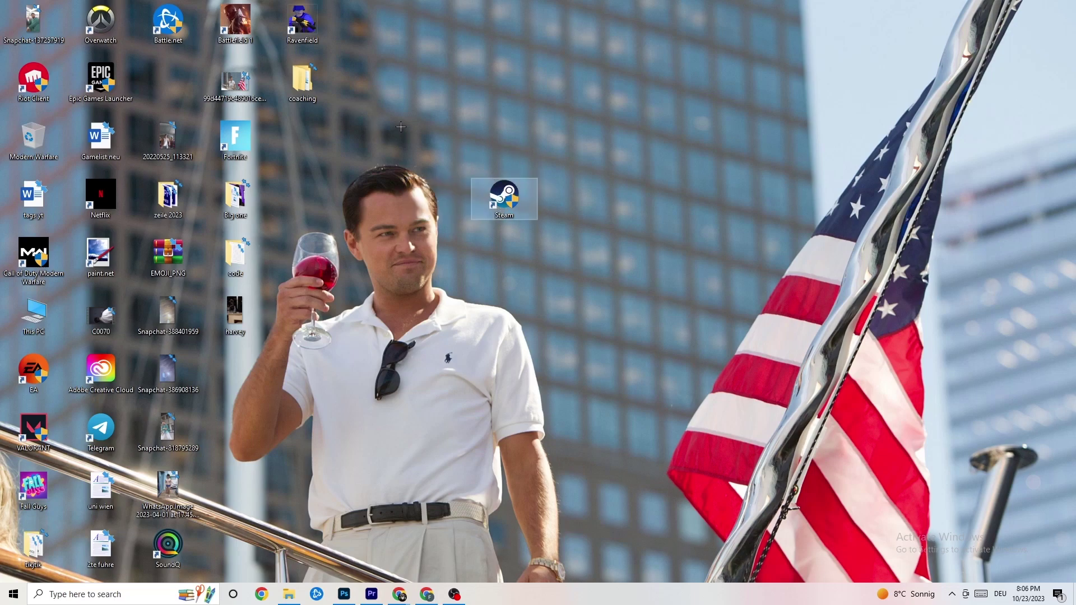
Recheck the Steam shortcut's compatibility settings, close them and place the shortcut directly below Battle.net on the desktop
right_click(501, 213)
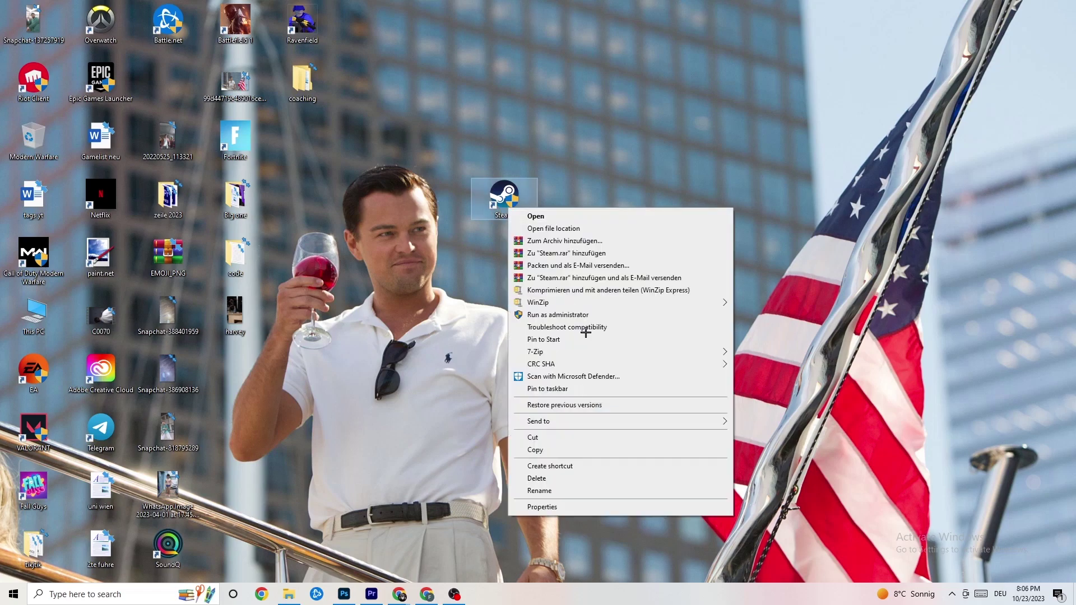
click(560, 505)
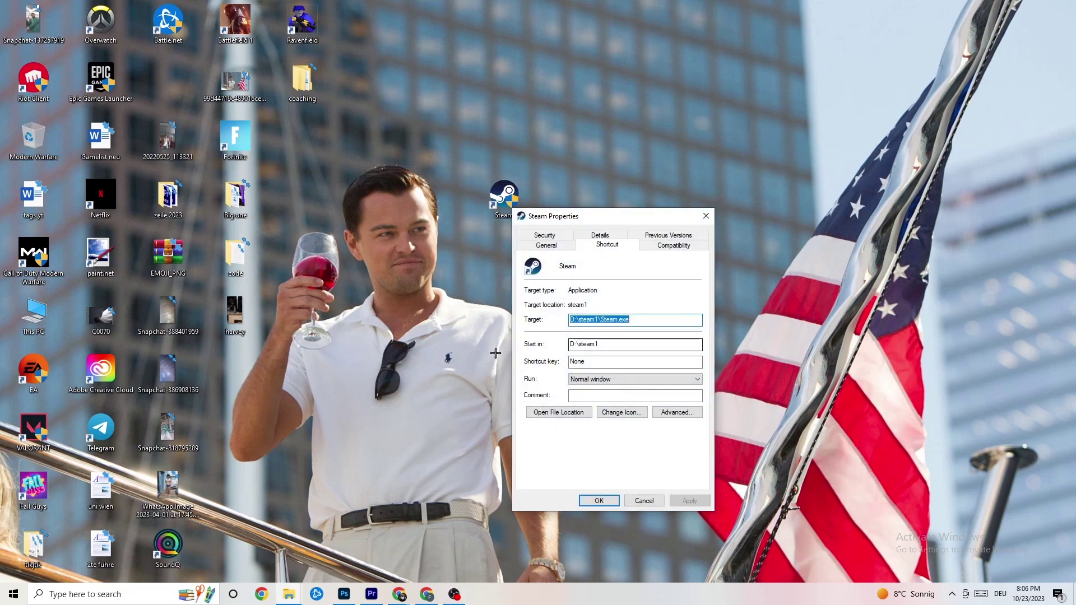
click(673, 245)
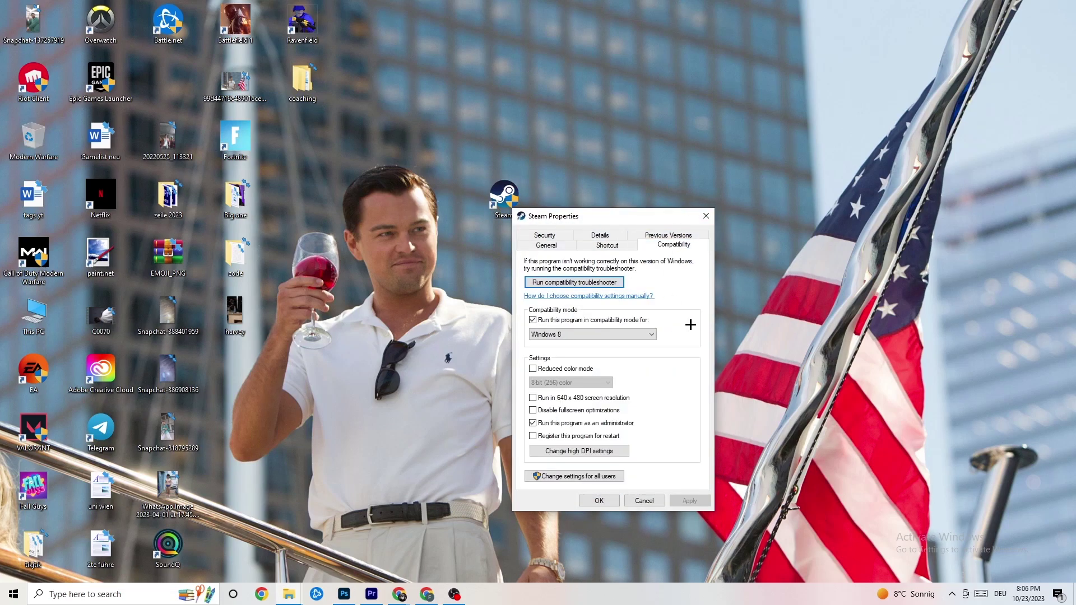
click(706, 216)
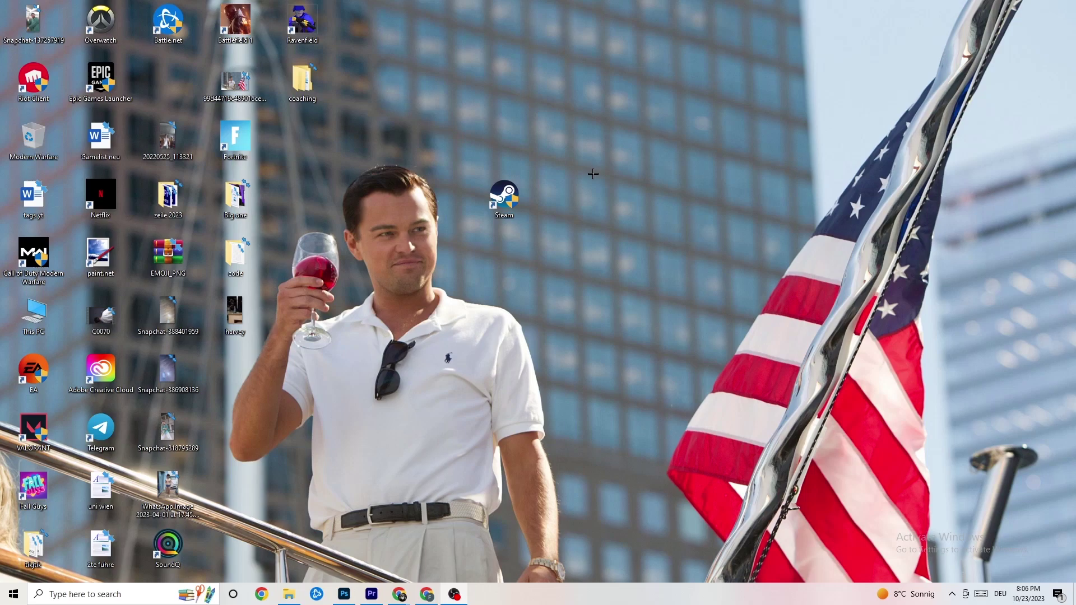
drag(503, 197, 167, 80)
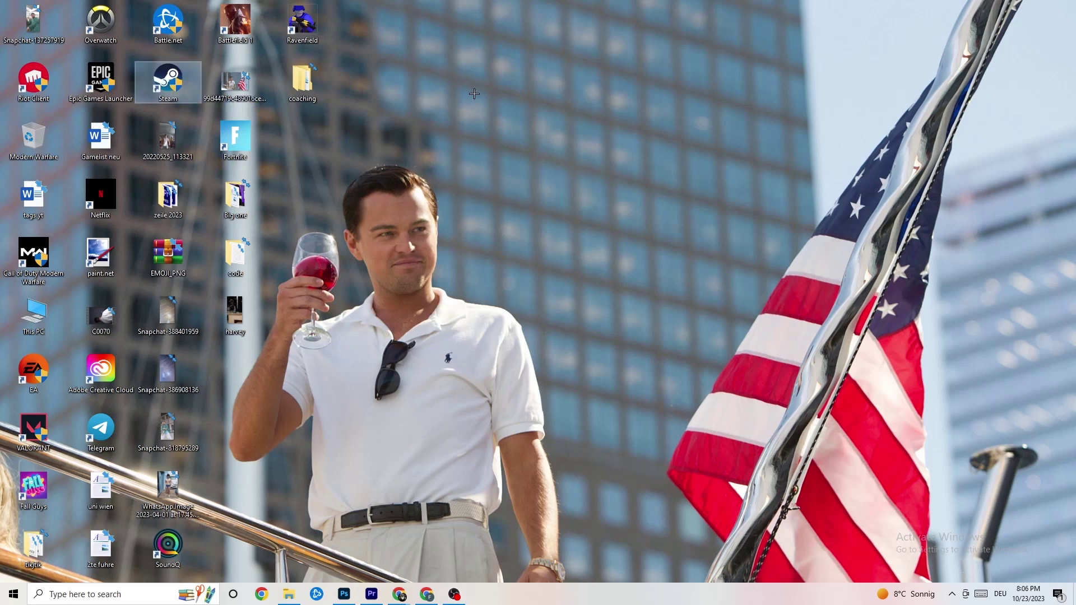
click(523, 109)
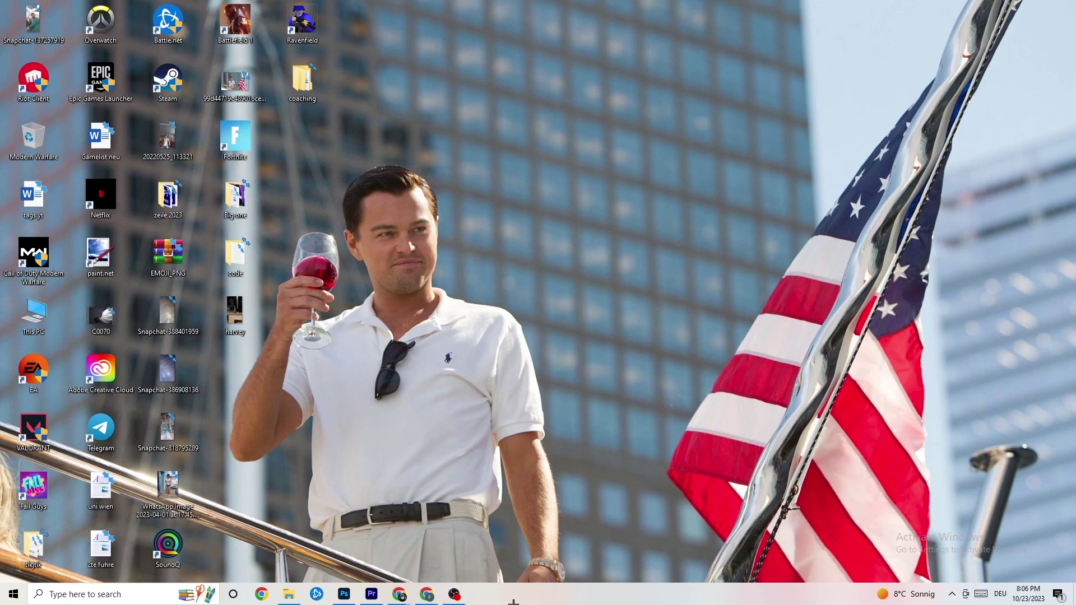
Open Task Manager and maximize its window
right_click(496, 600)
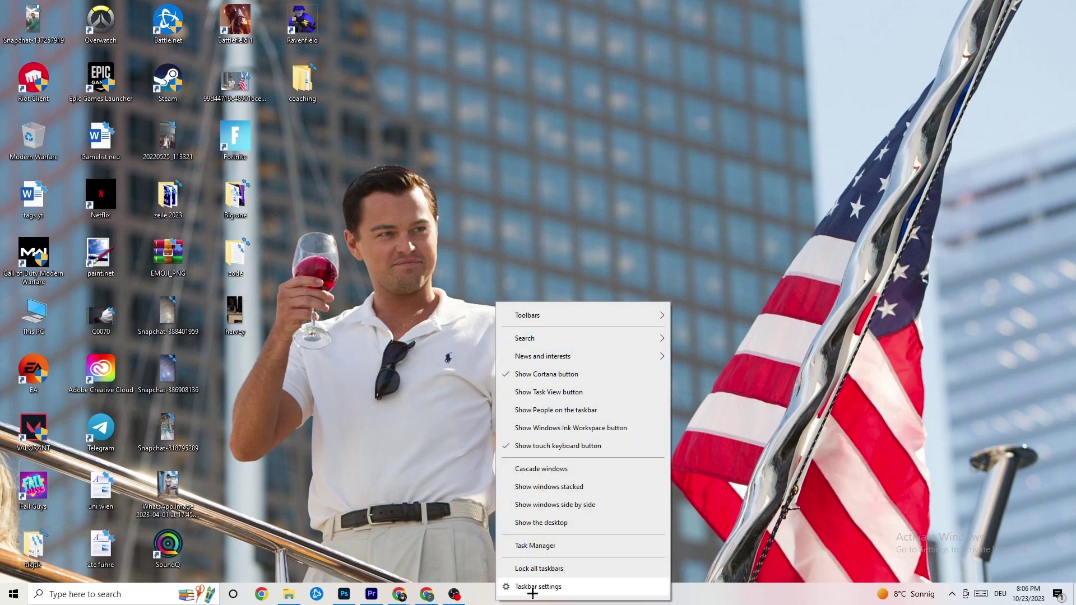
click(550, 547)
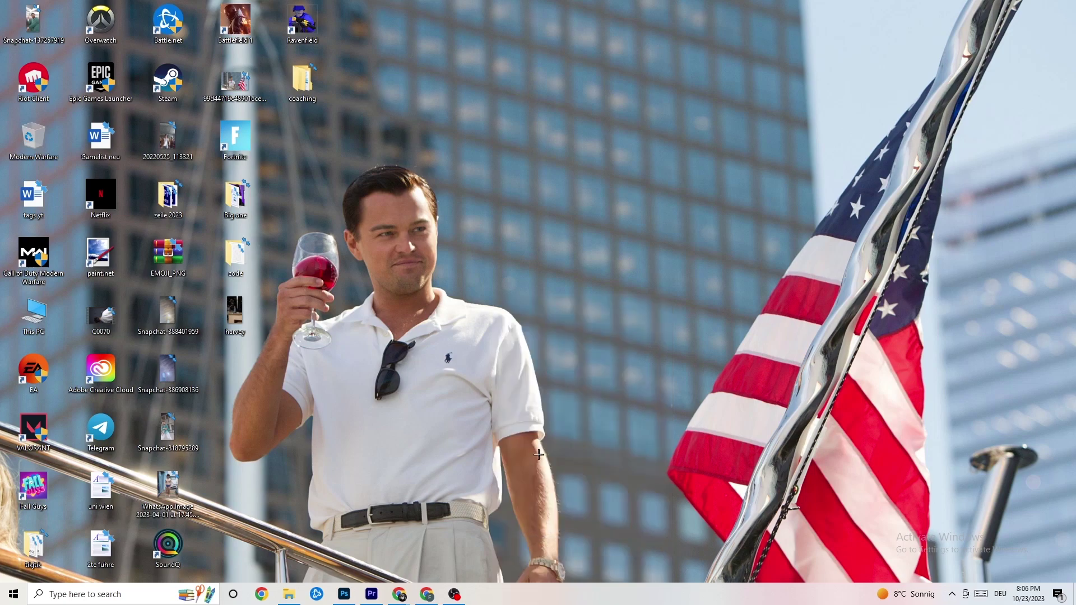
click(439, 111)
drag(451, 7, 458, 53)
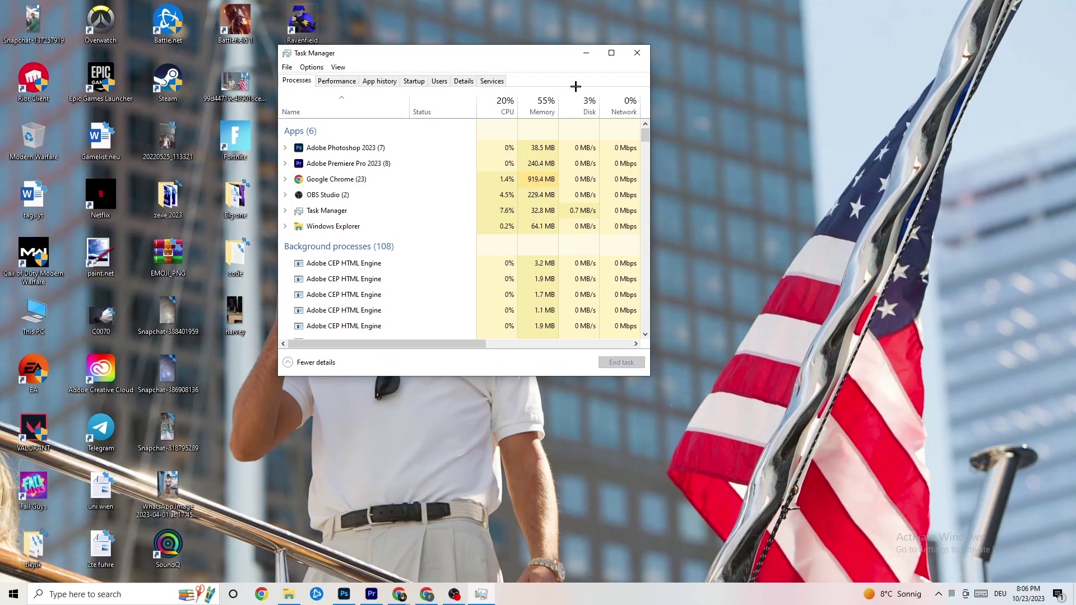
click(612, 53)
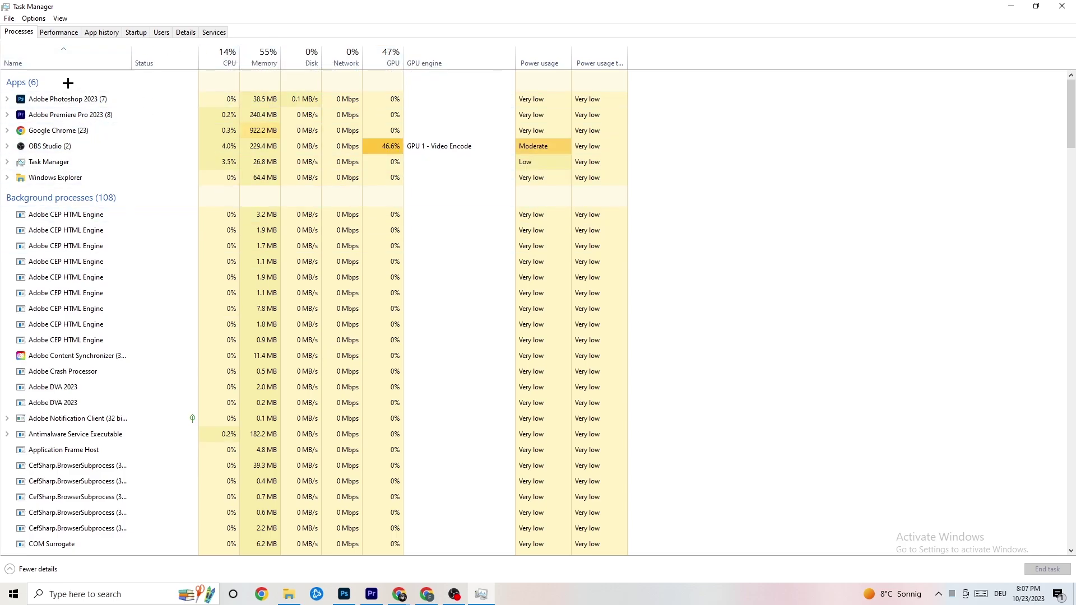
Look through the running processes and end the Adobe Photoshop 2023 task
scroll(141, 303, down, 7)
scroll(252, 276, down, 10)
scroll(295, 276, up, 2)
scroll(296, 276, up, 15)
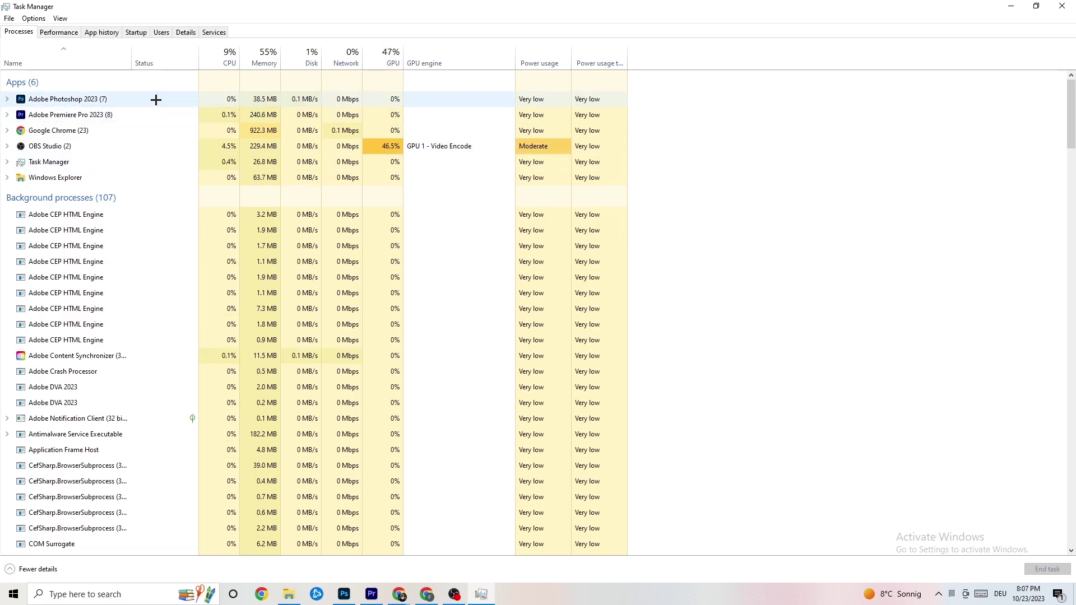
right_click(275, 99)
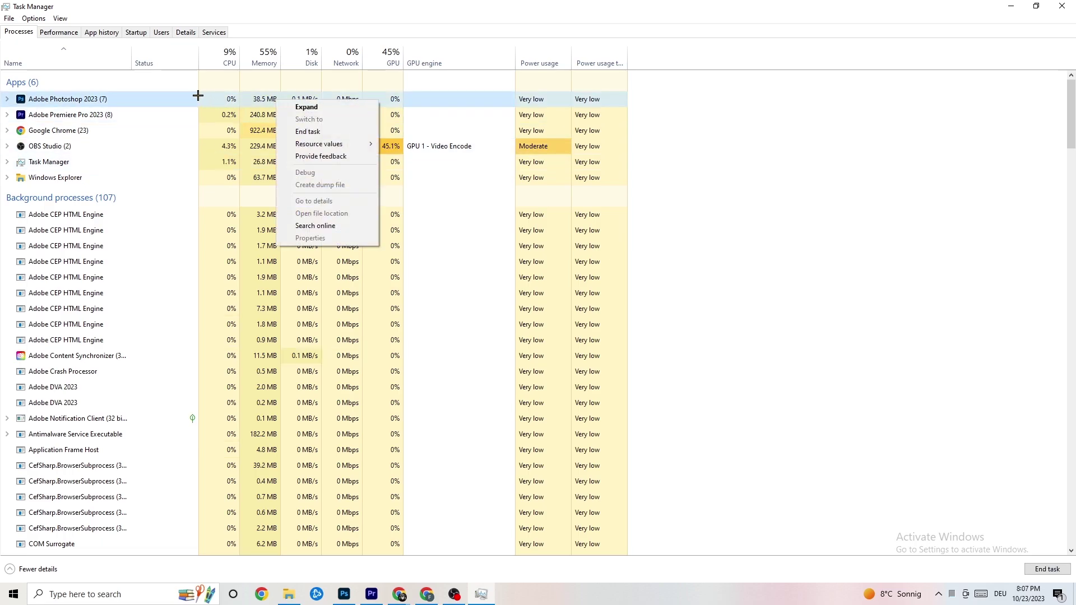
right_click(148, 103)
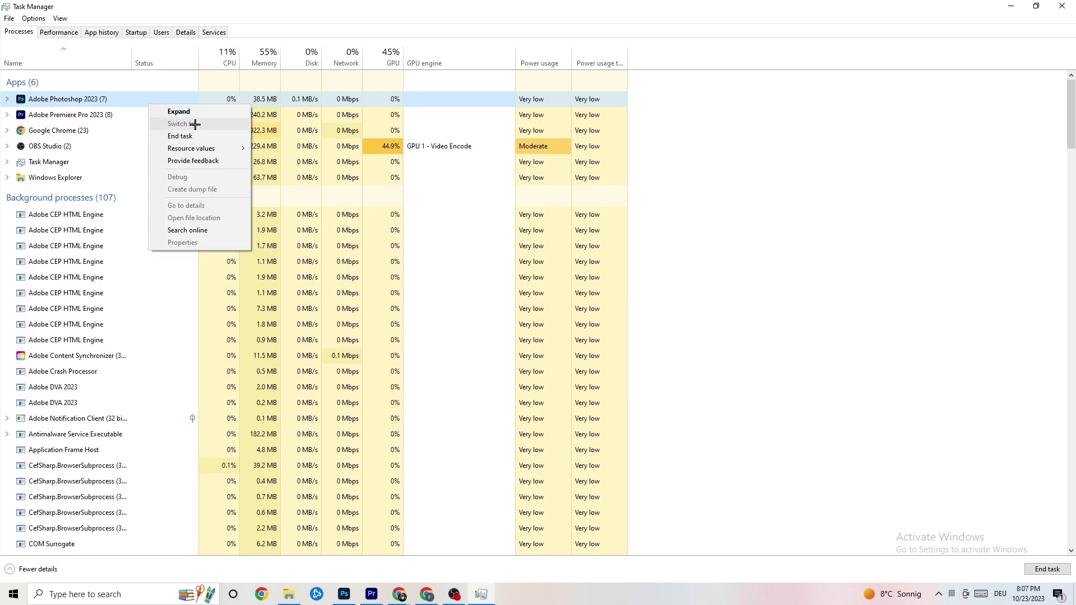
click(213, 136)
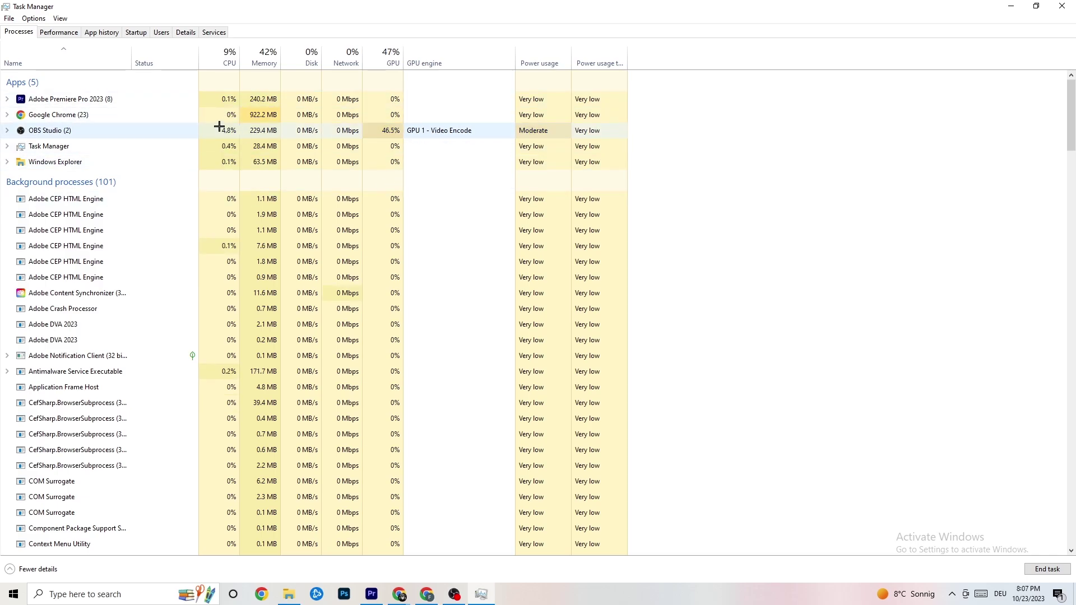
mouse_move(377, 5)
mouse_down()
mouse_move(378, 48)
mouse_move(372, 16)
mouse_up()
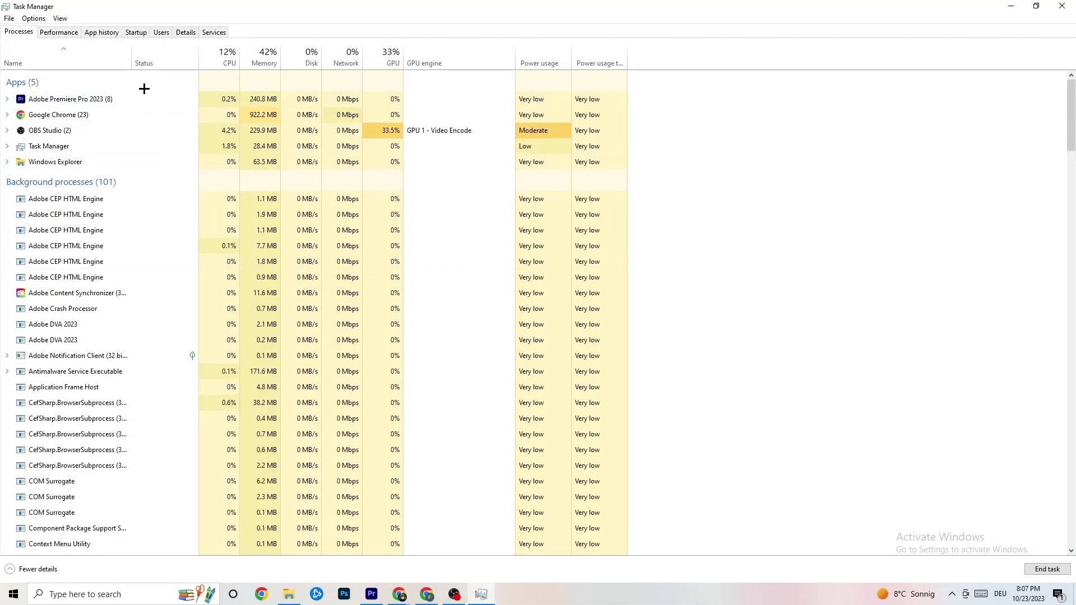
right_click(107, 97)
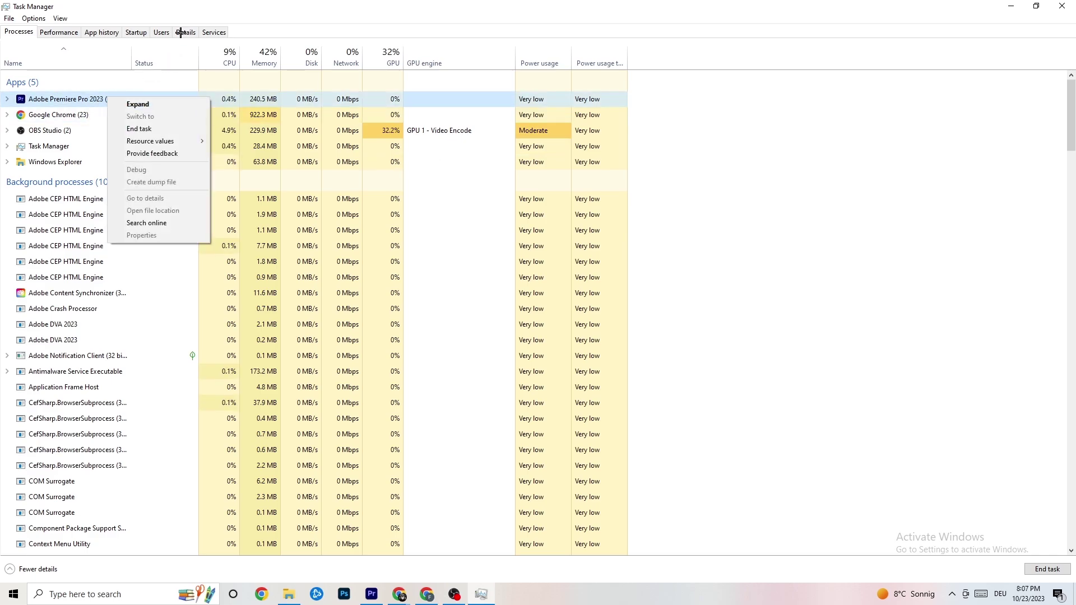
click(66, 31)
click(95, 31)
click(134, 32)
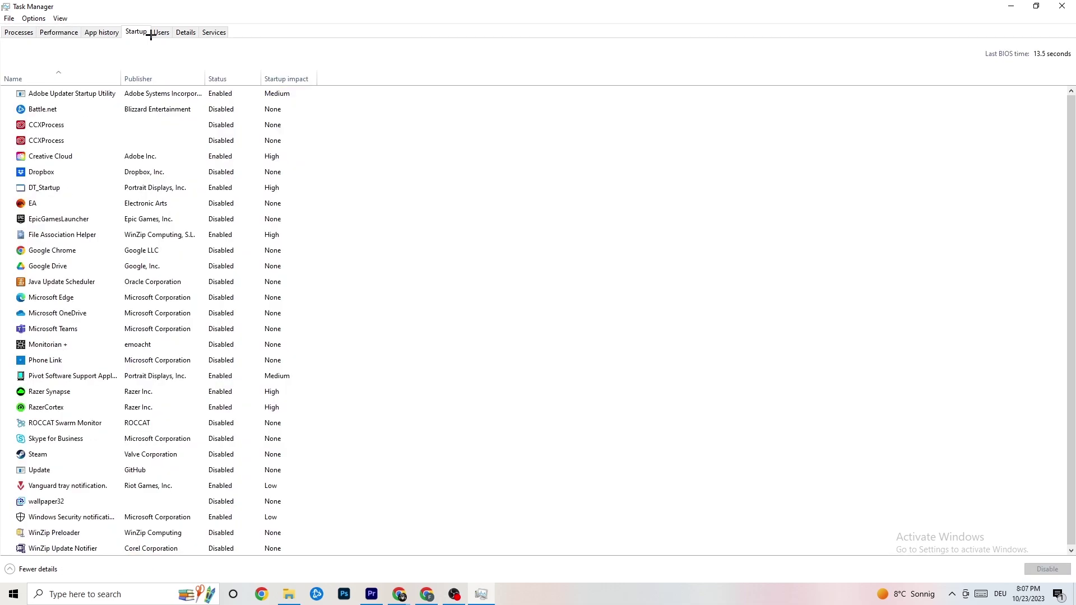
click(161, 34)
click(186, 33)
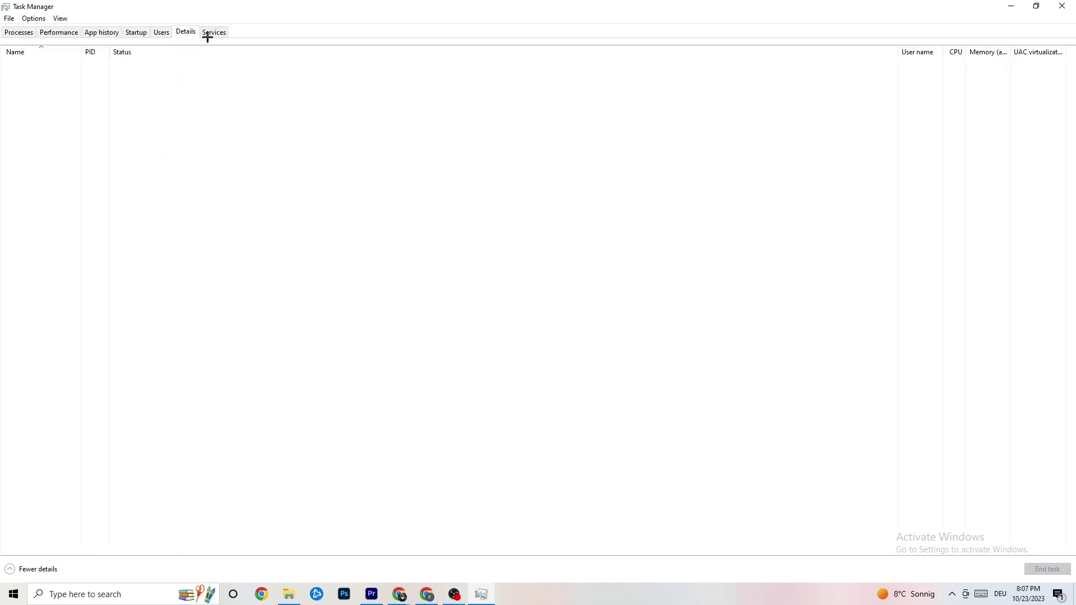
click(11, 31)
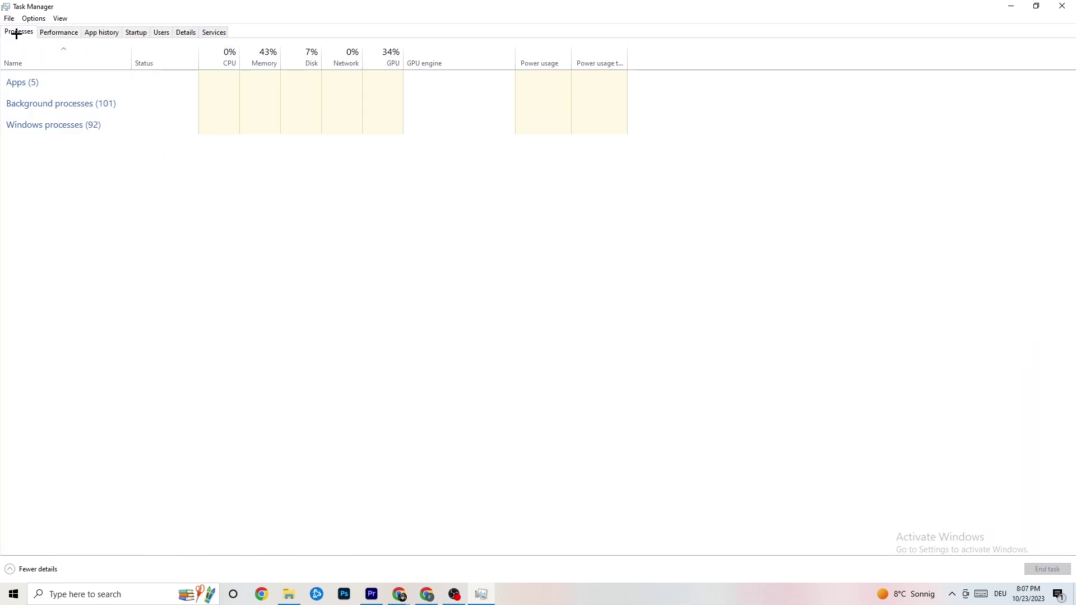
Examine the priority levels available for the Adobe Premiere Pro process in the detailed process list
click(185, 32)
right_click(90, 87)
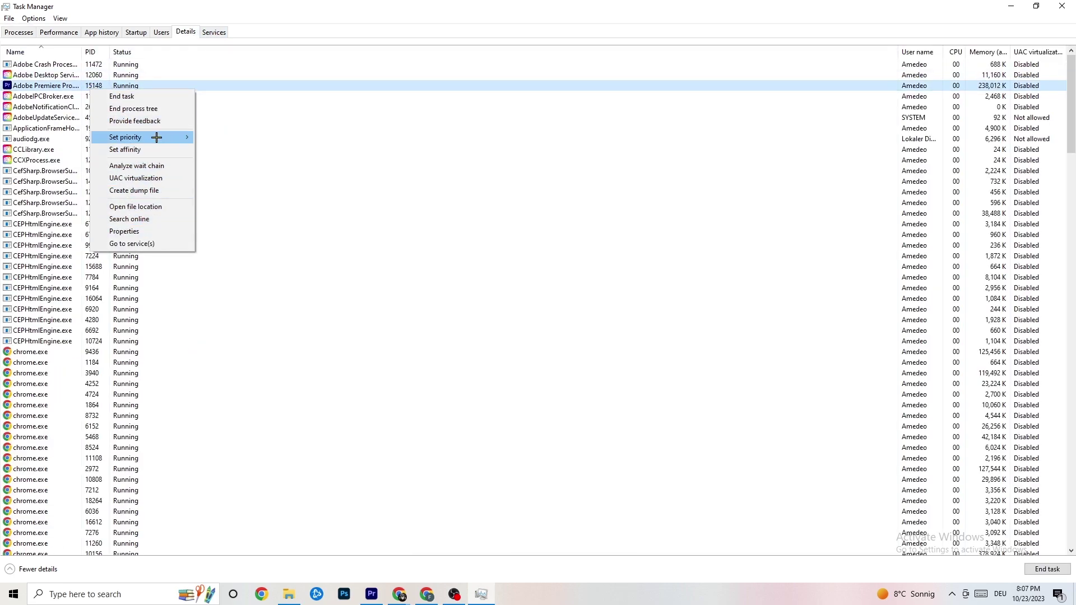
click(32, 35)
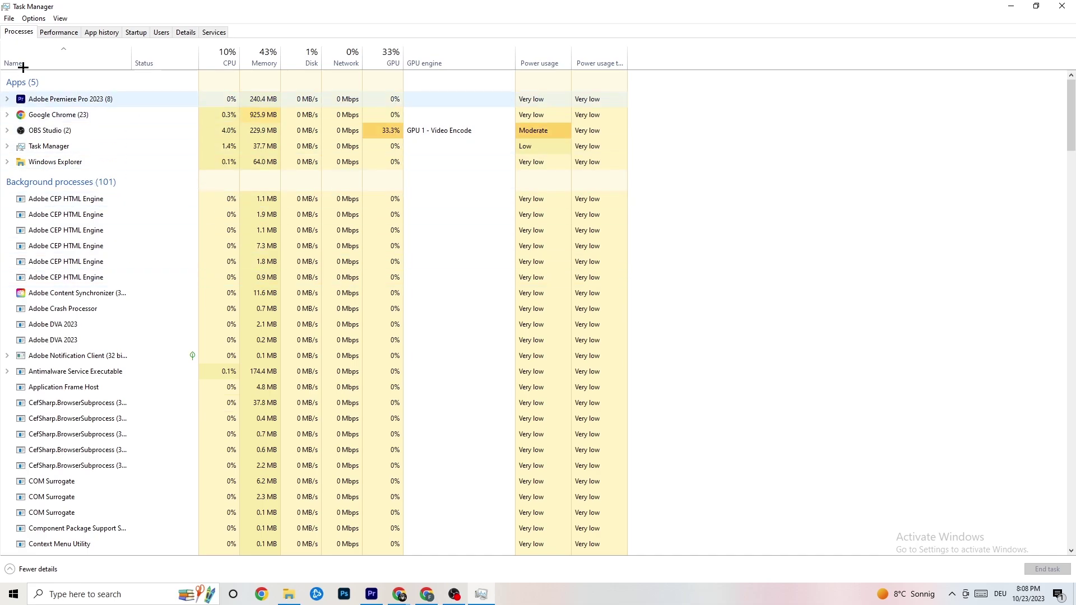
click(190, 29)
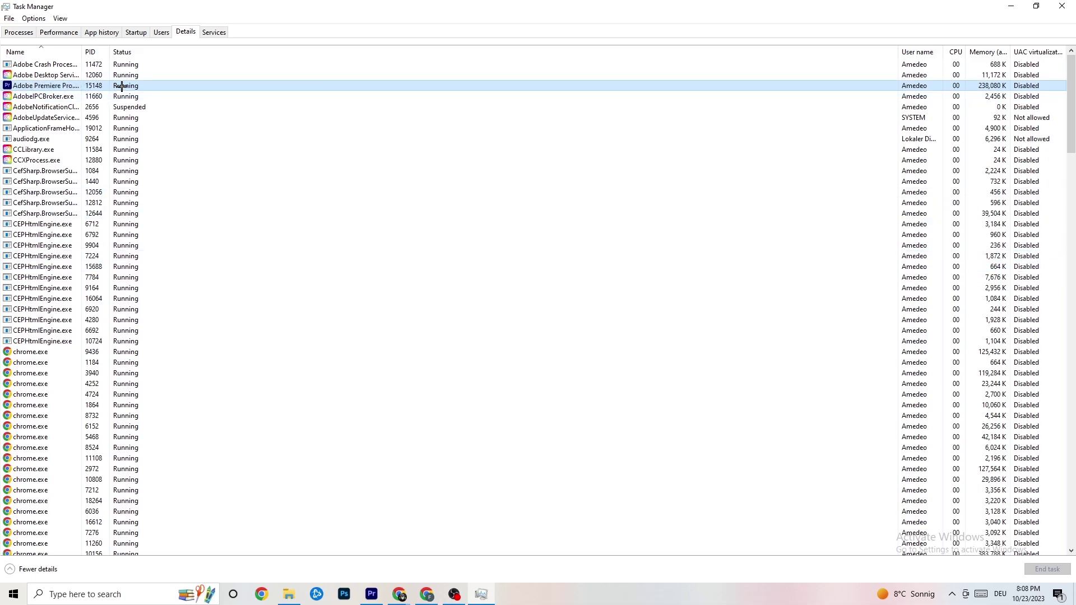
right_click(122, 86)
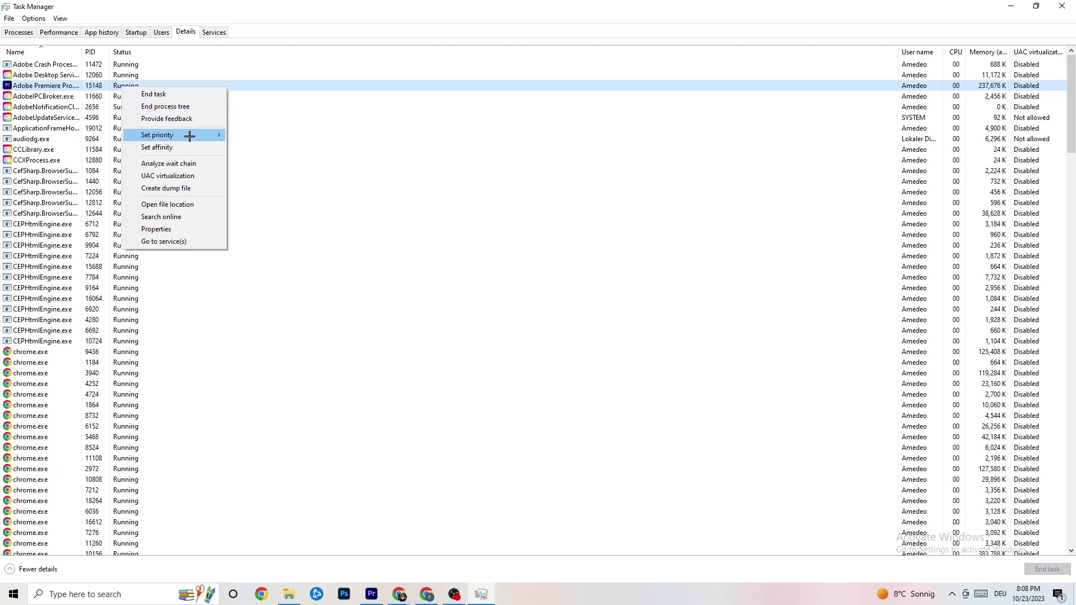
mouse_move(190, 136)
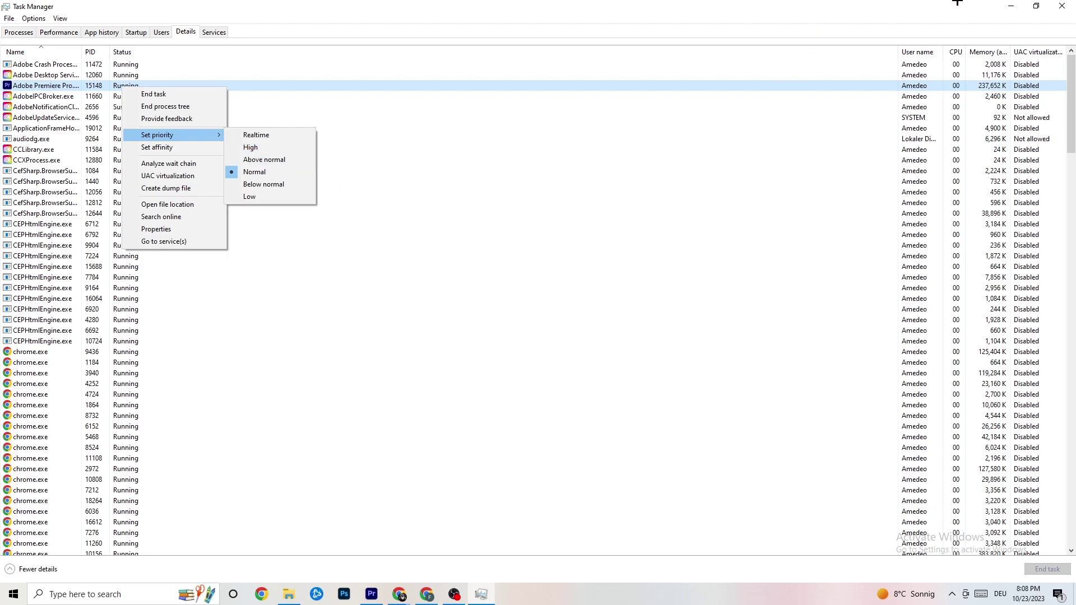
click(257, 64)
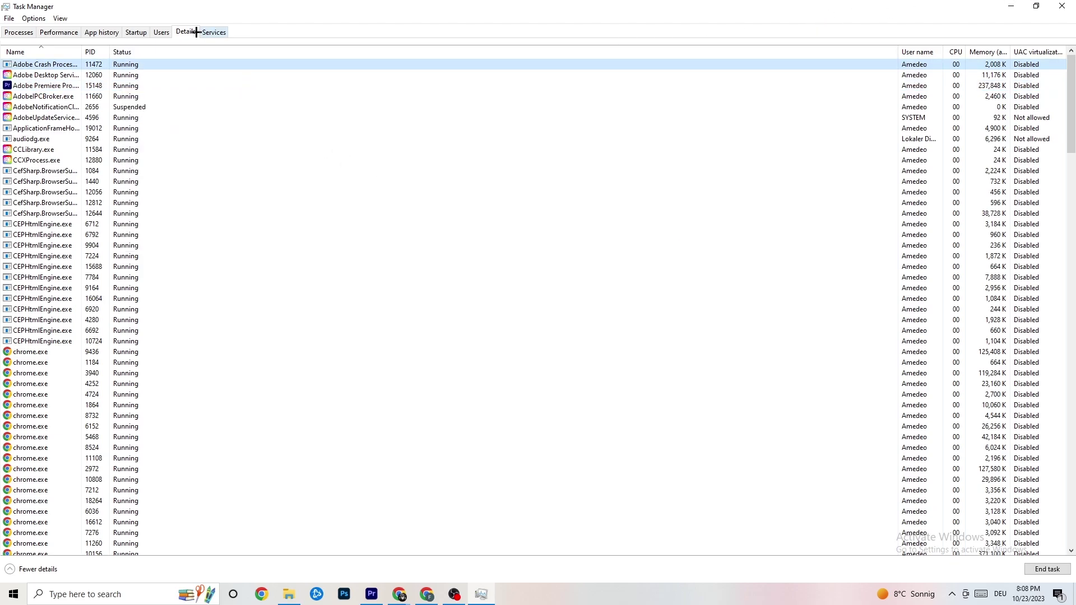
Review the startup programs and the available actions for Adobe Updater Startup Utility, and close Task Manager
click(138, 34)
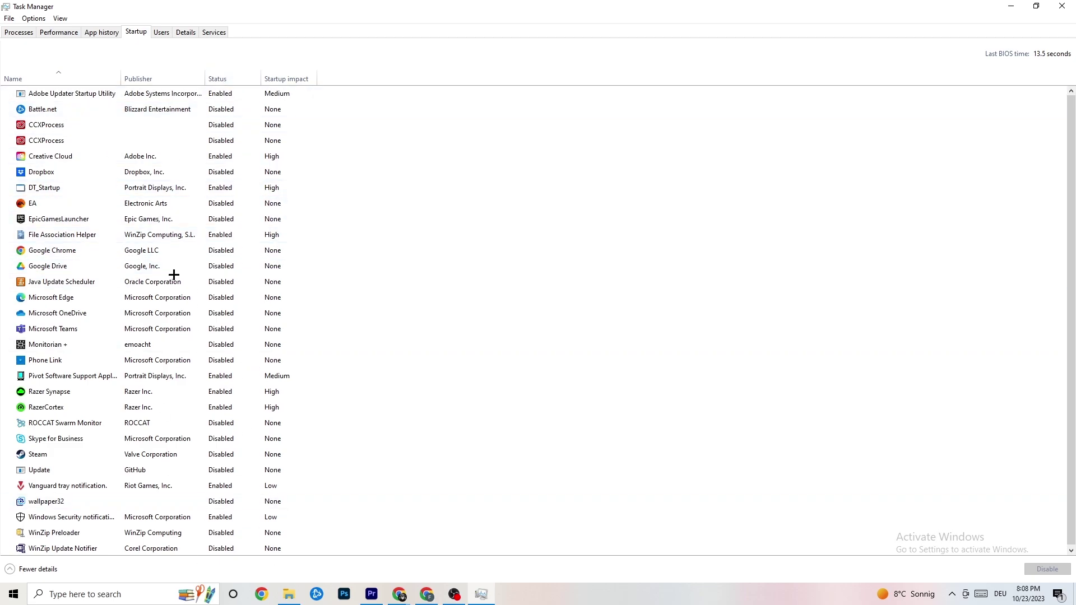
click(227, 97)
right_click(232, 98)
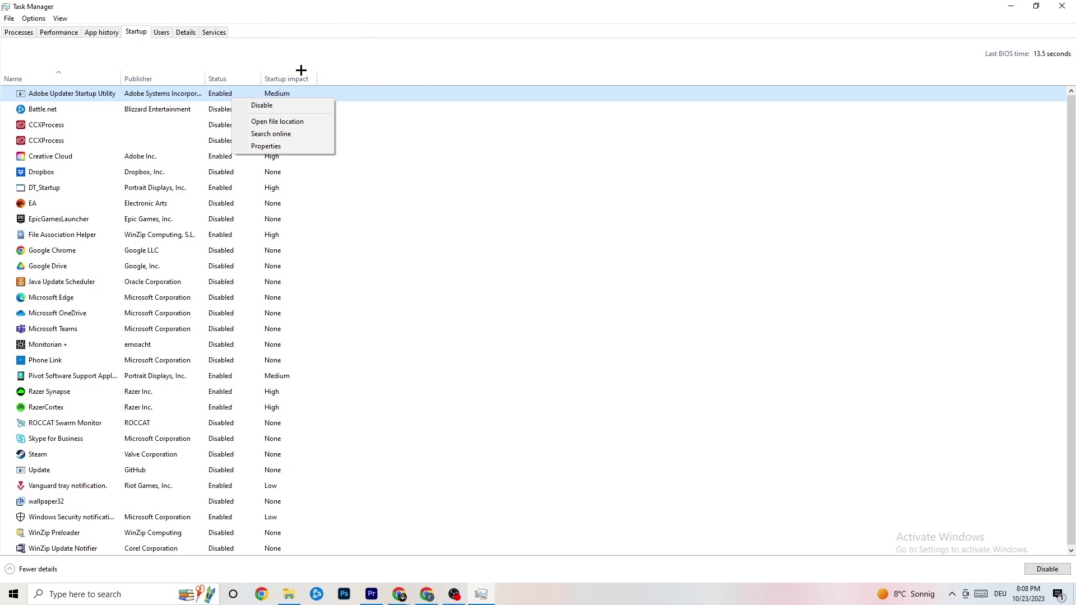
click(403, 1)
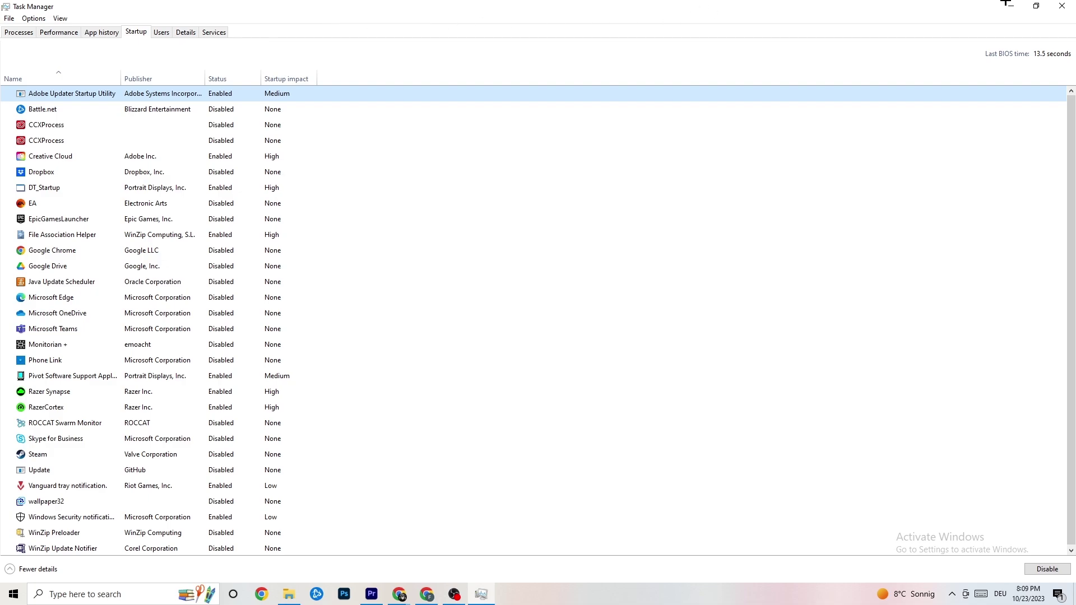
click(1062, 6)
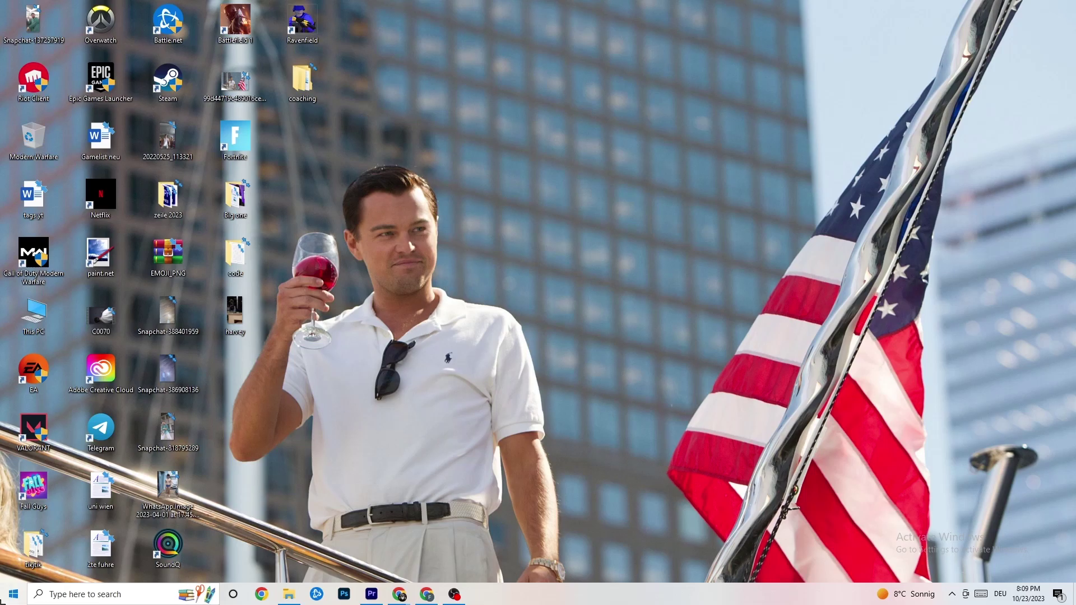
Open the display page of Windows Settings and examine the scaling and display resolution choices
click(14, 595)
click(14, 543)
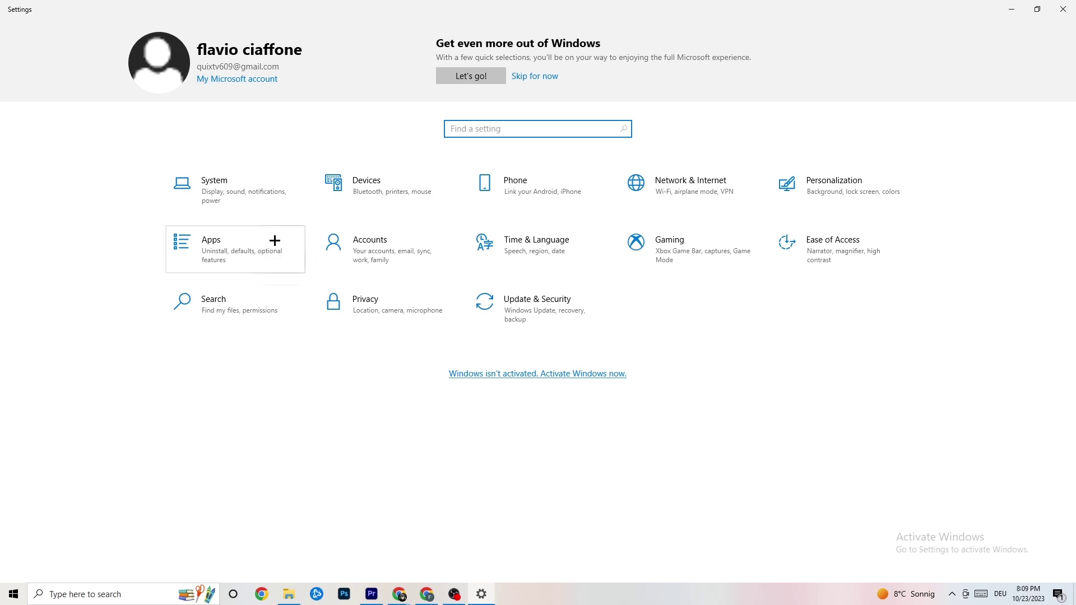
click(258, 201)
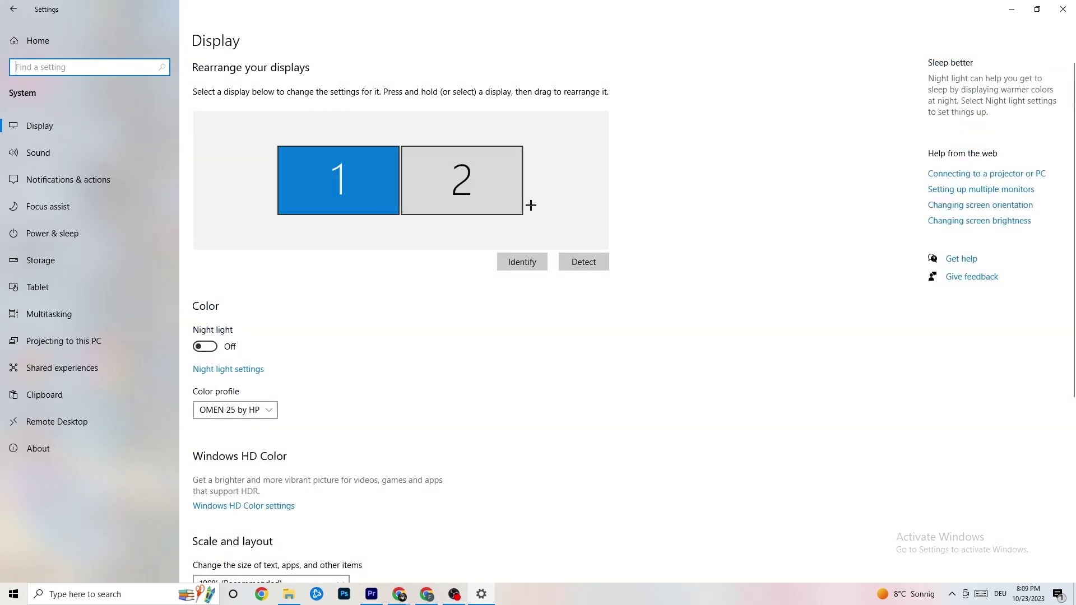
scroll(483, 229, down, 5)
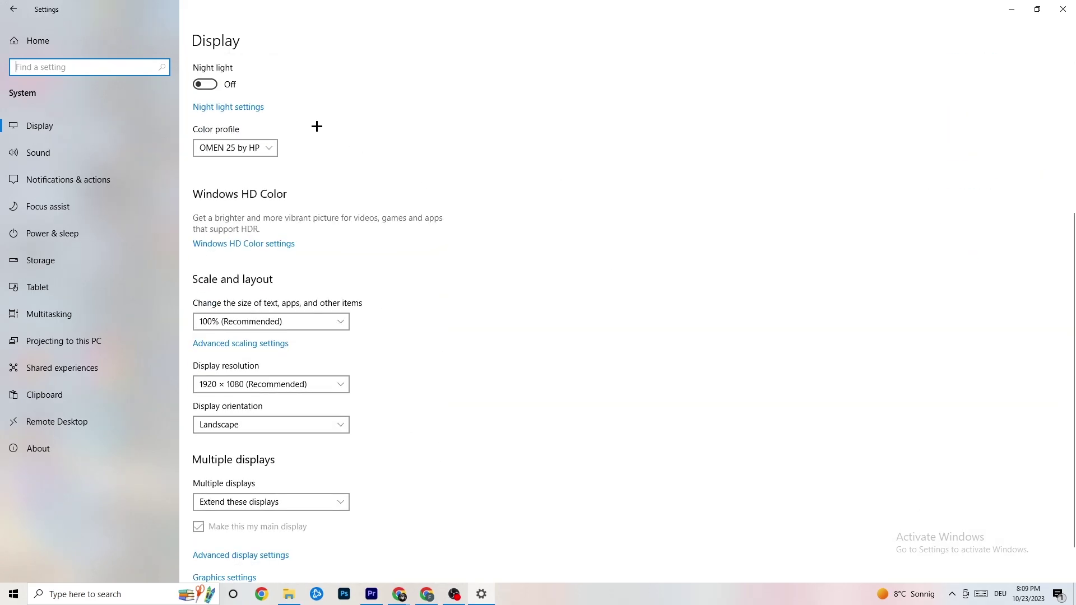
click(342, 328)
click(303, 321)
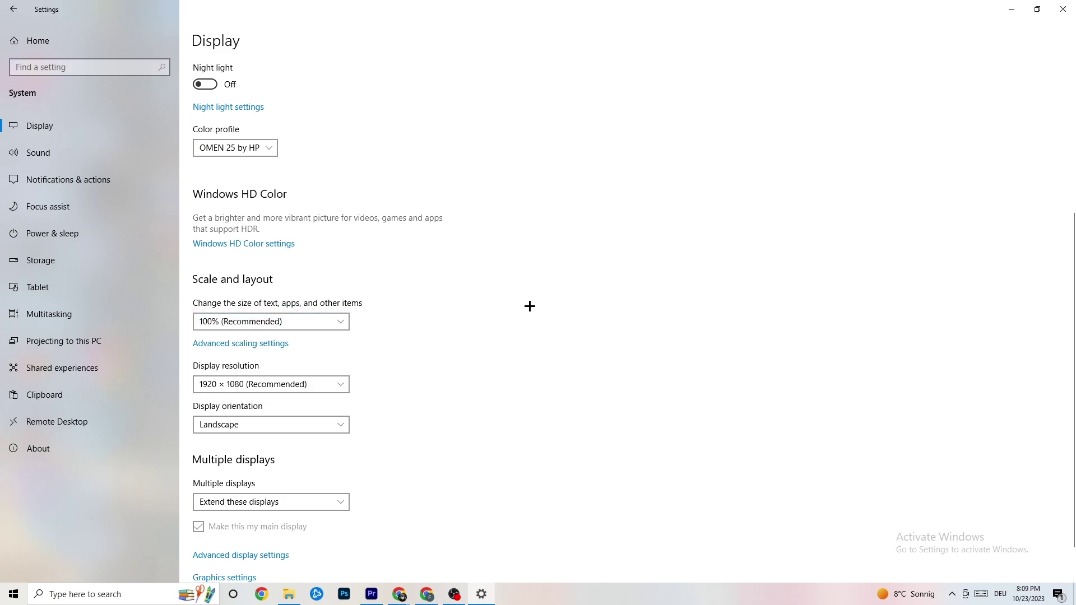
click(326, 385)
click(478, 338)
scroll(462, 314, down, 1)
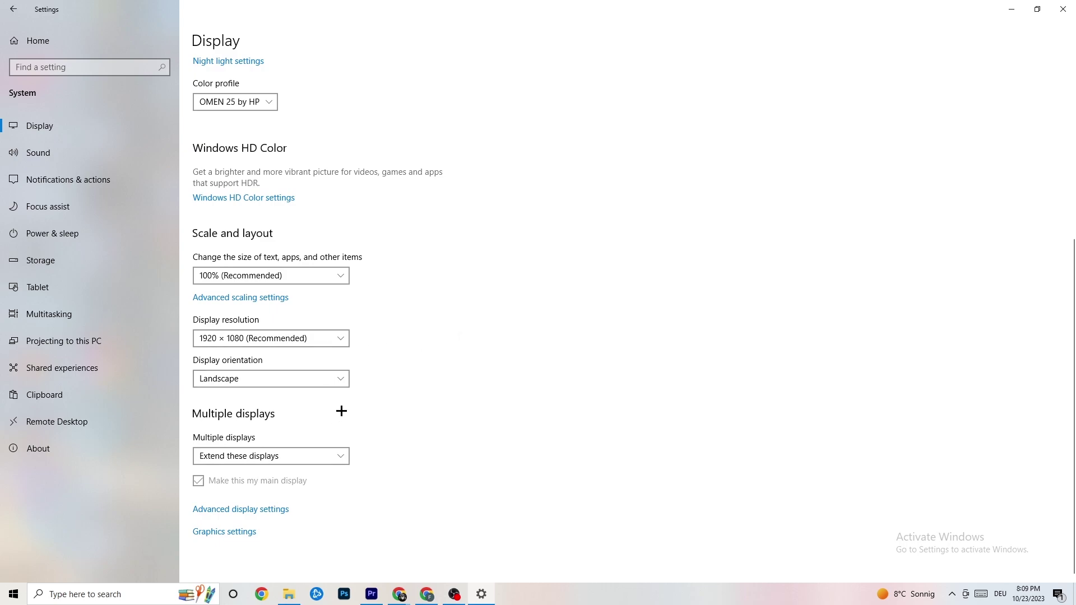
Review the available power plans through the additional power settings and close the Power Options window
click(124, 233)
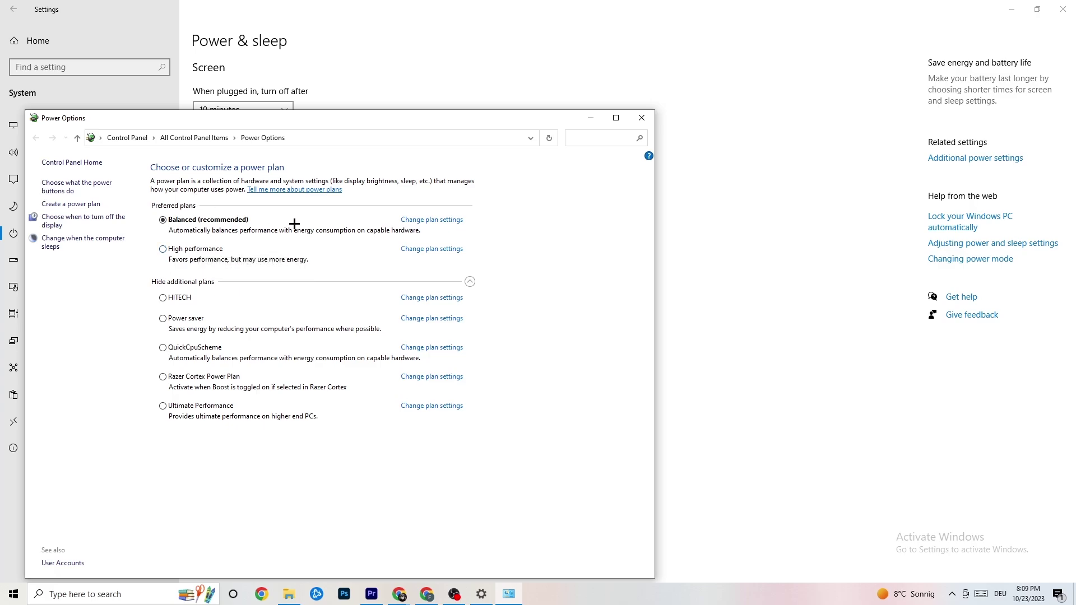
click(642, 119)
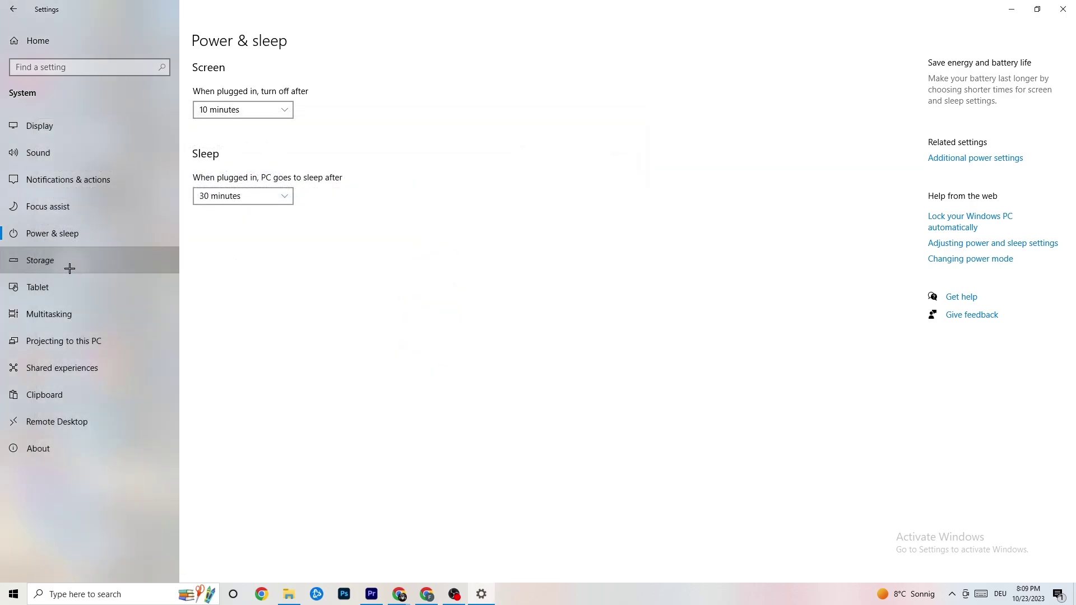
Check the Storage Sense configuration and its run frequency choices, and return to the storage overview
click(69, 269)
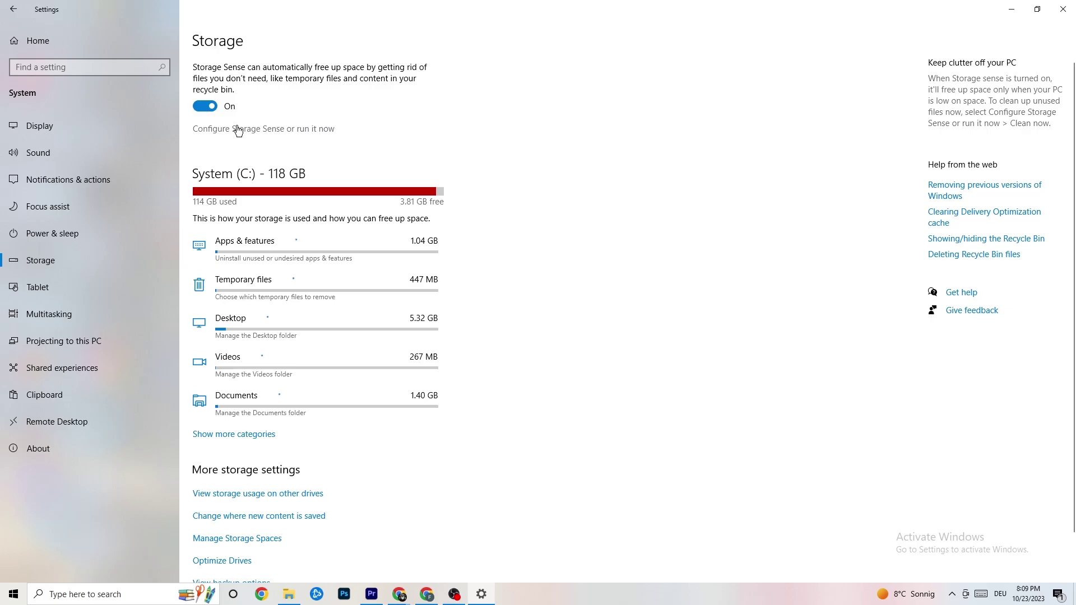
click(304, 130)
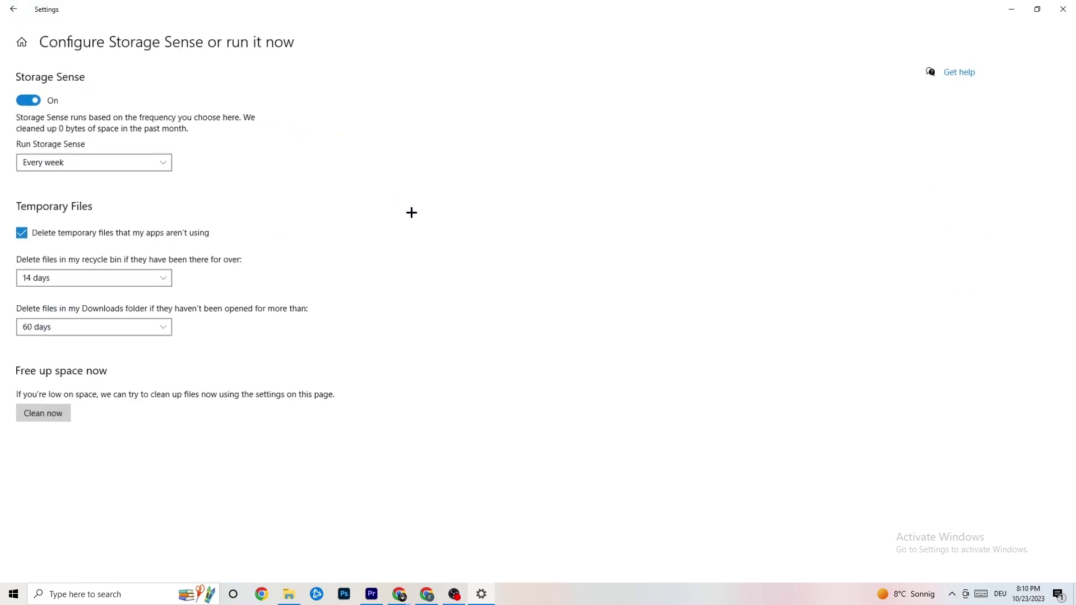
click(149, 163)
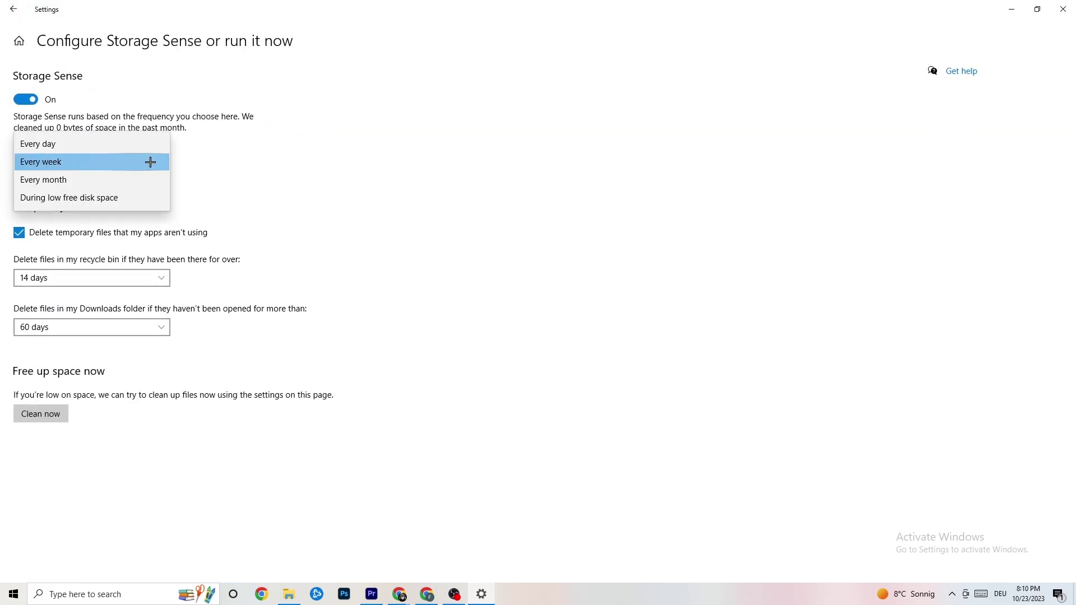
click(335, 160)
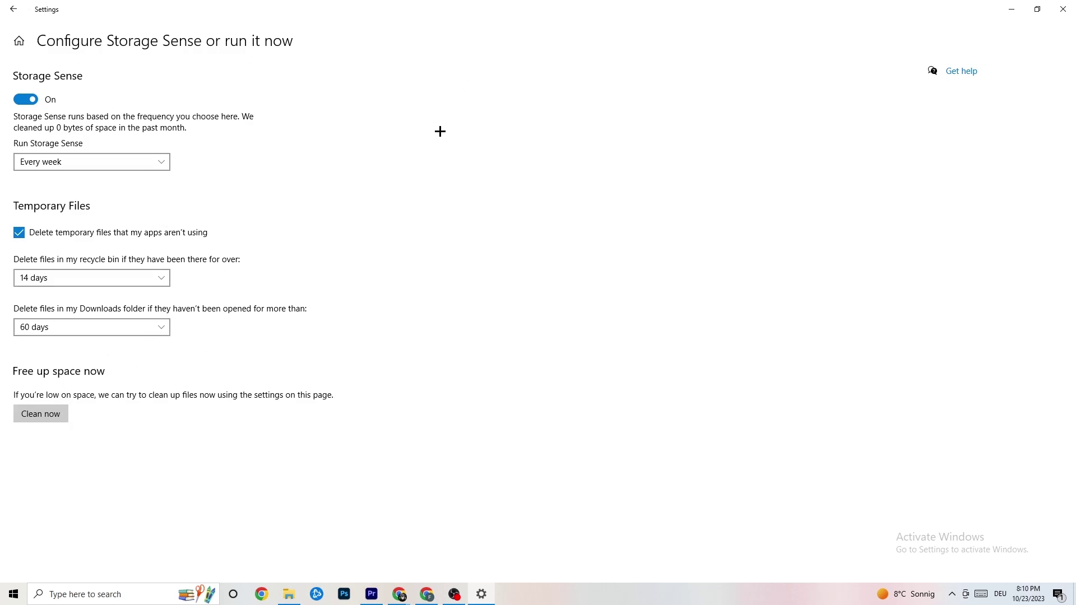
click(17, 11)
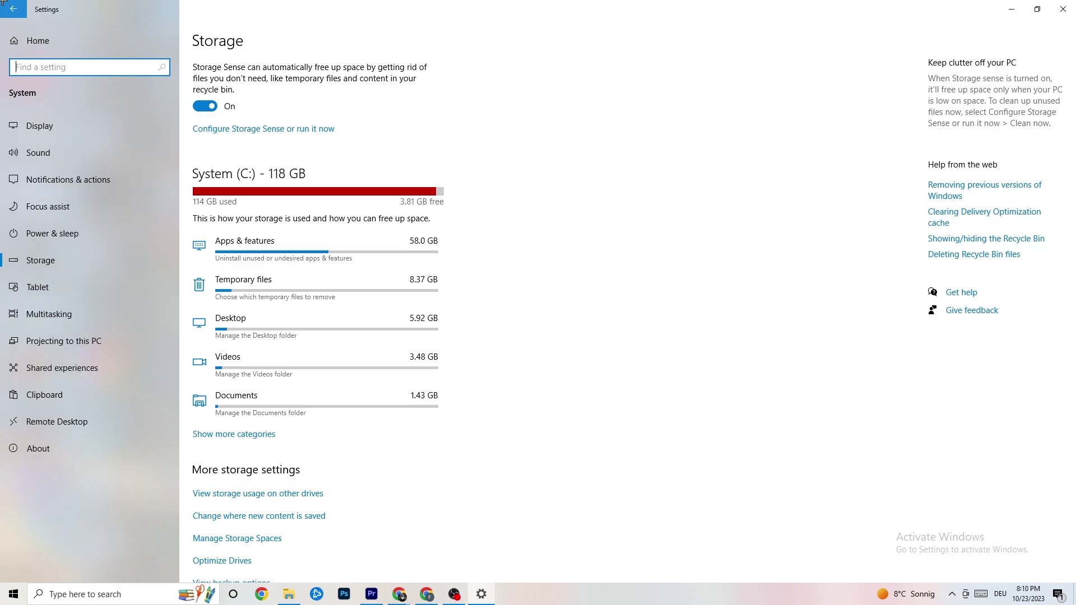
Look through the installed apps and the default app assignments in the Apps settings
click(13, 9)
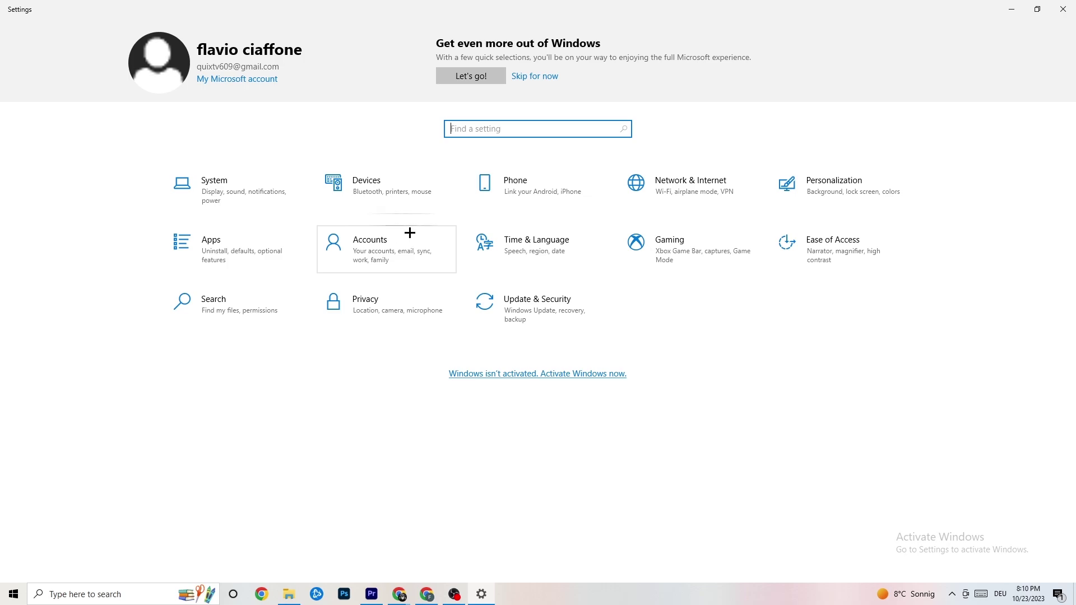
click(239, 246)
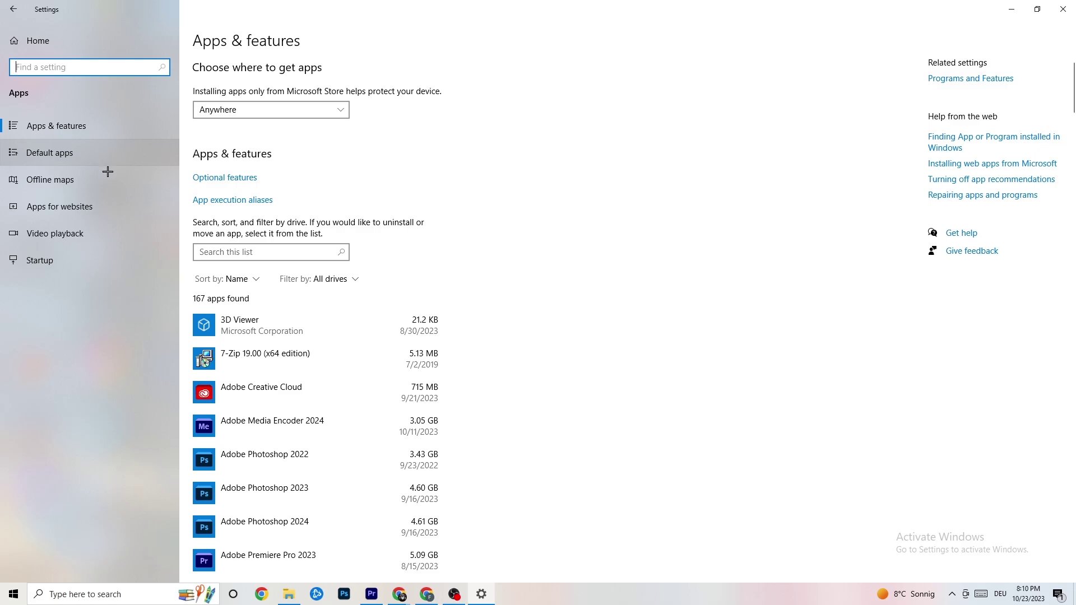
click(84, 153)
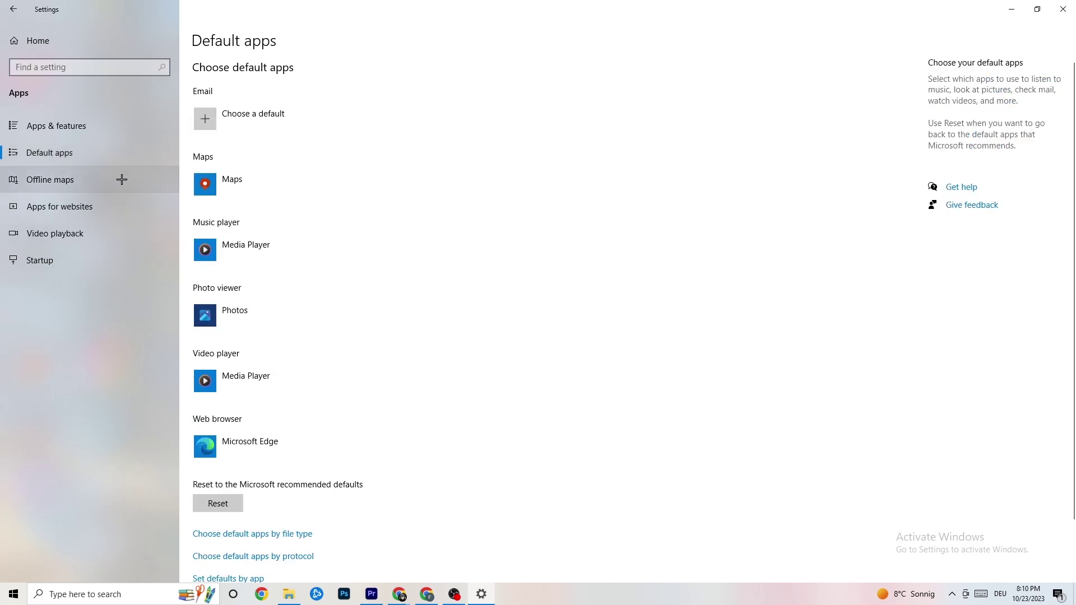
click(96, 128)
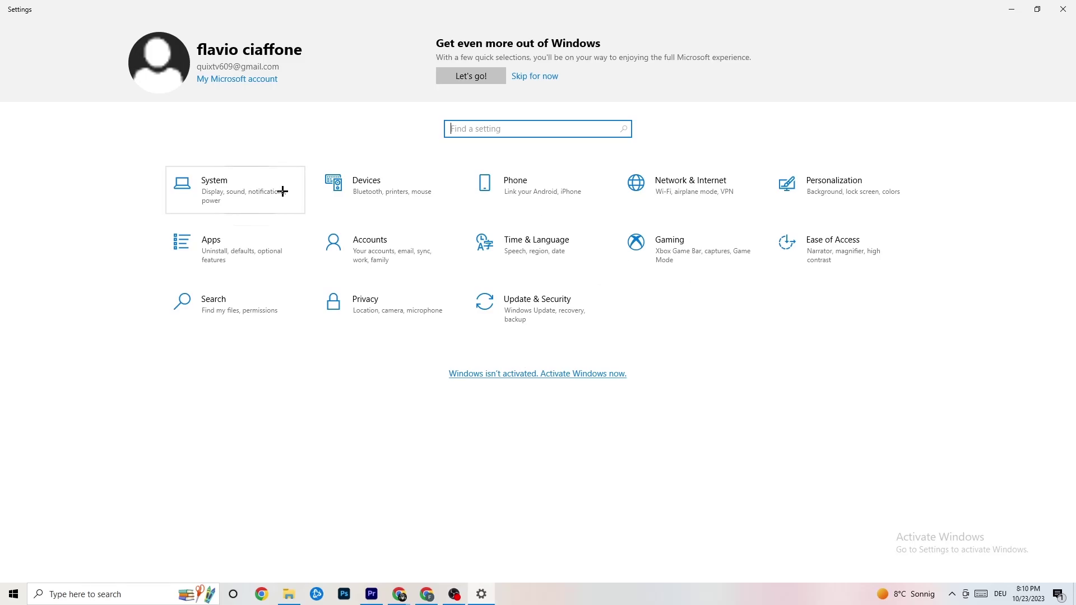
Check the Xbox Game Bar, Captures and Game Mode settings, and open Update & Security
click(689, 267)
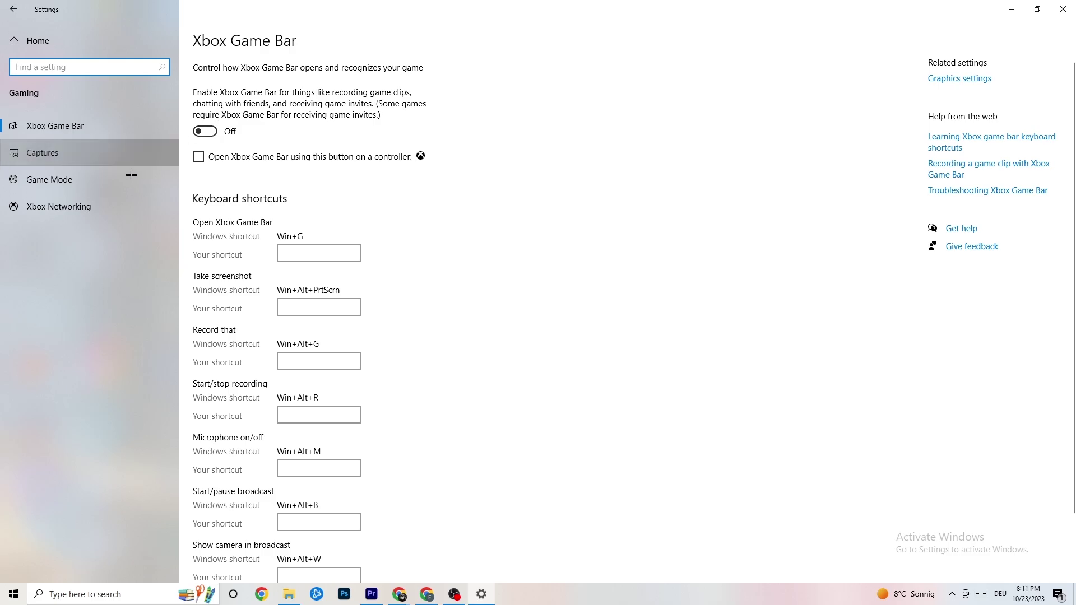
click(112, 151)
scroll(376, 237, down, 1)
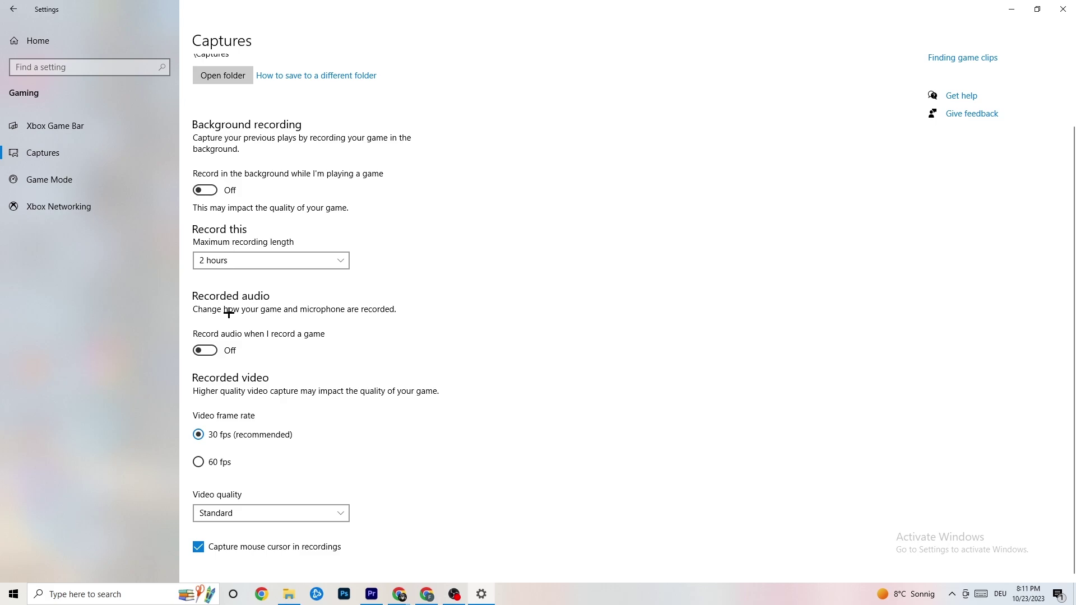
click(71, 178)
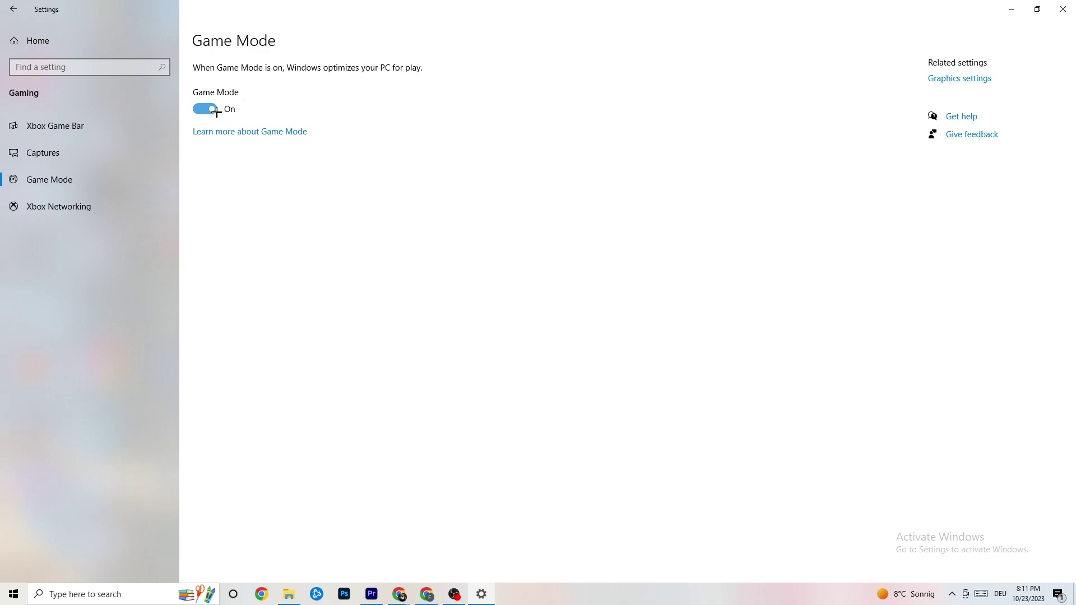
click(48, 56)
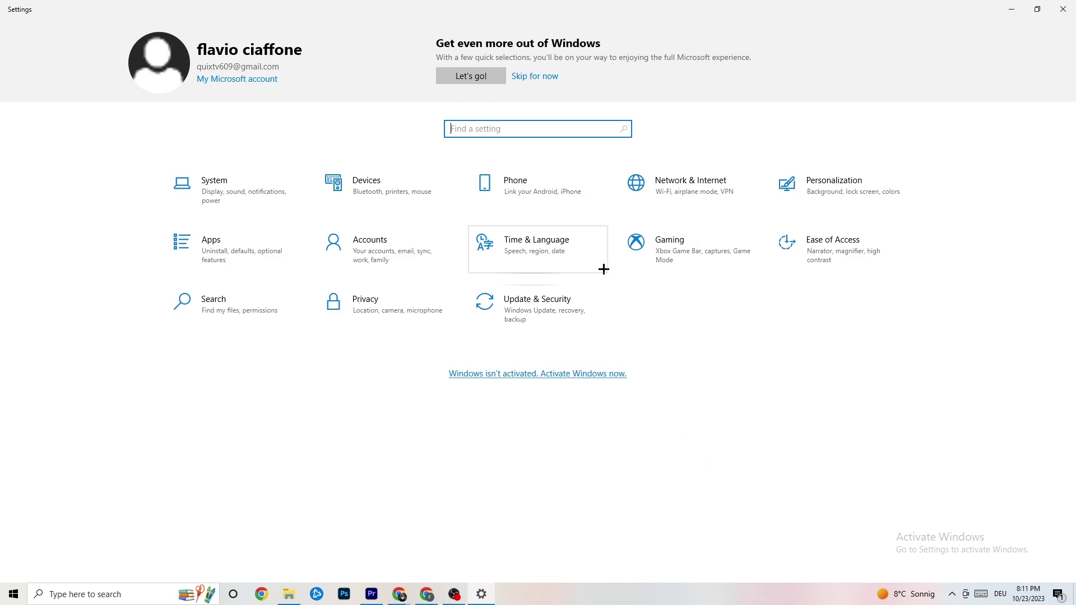
click(546, 304)
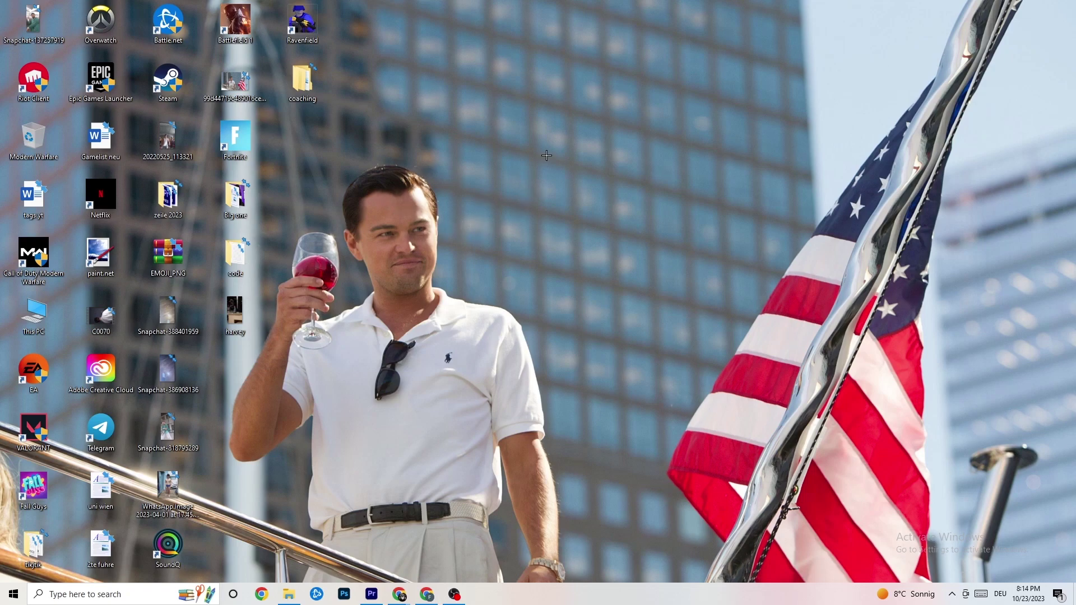
Open NVIDIA Control Panel from the desktop and examine the image settings preview and its rendering preference options
right_click(482, 146)
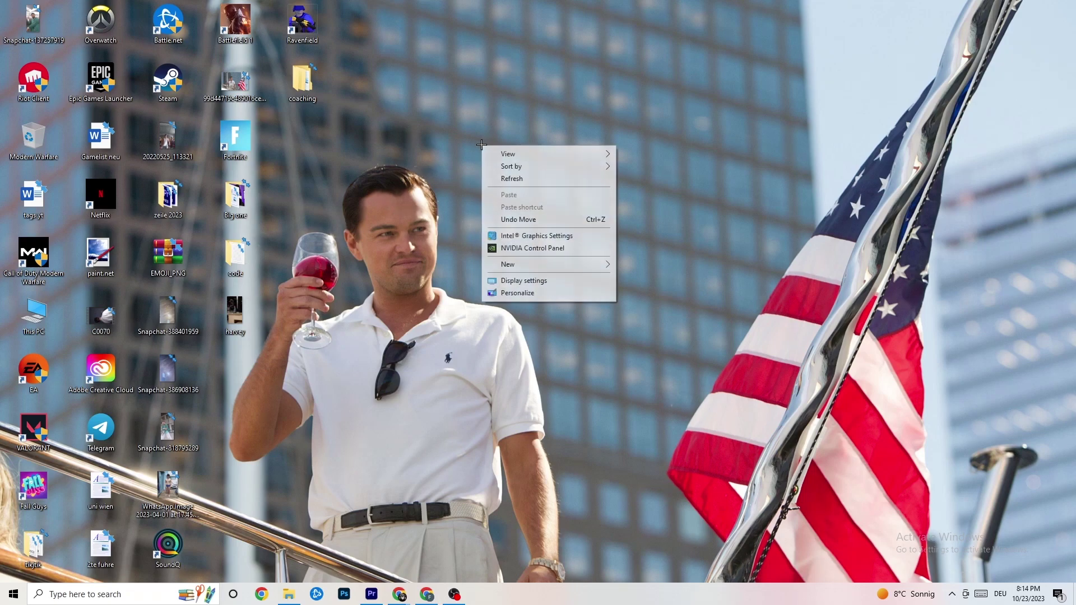
click(522, 249)
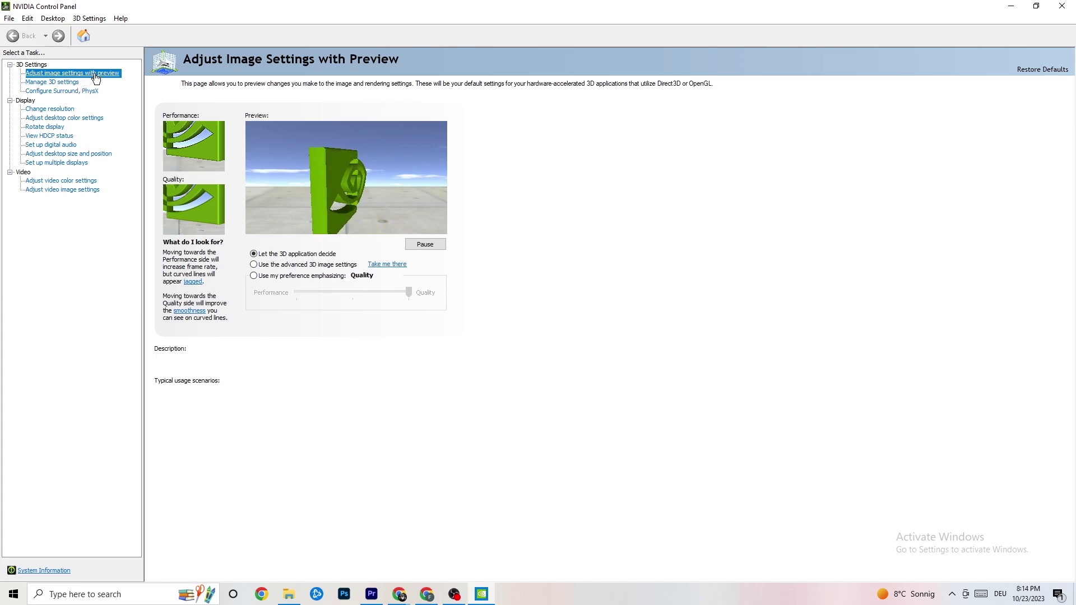
mouse_move(283, 260)
mouse_move(296, 294)
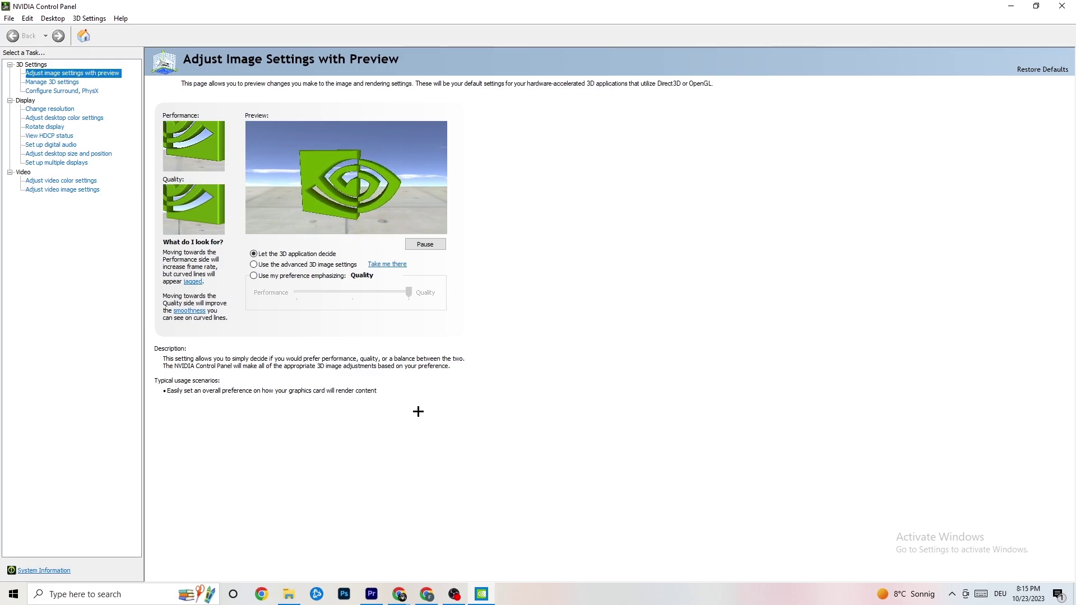
Review the display's resolution and refresh rate settings in NVIDIA Control Panel and close the window
click(46, 110)
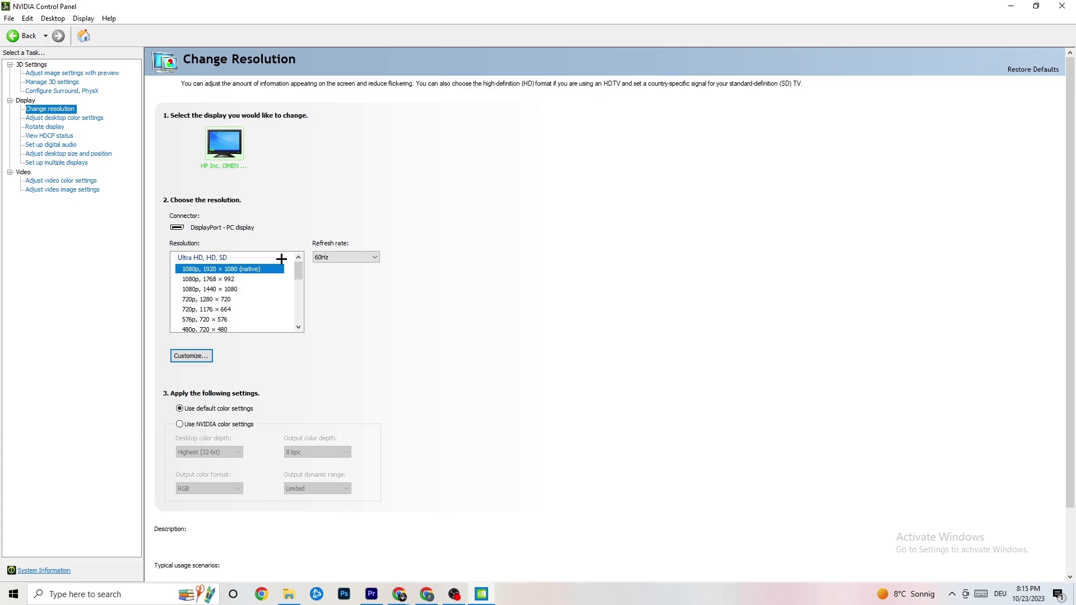
mouse_move(262, 279)
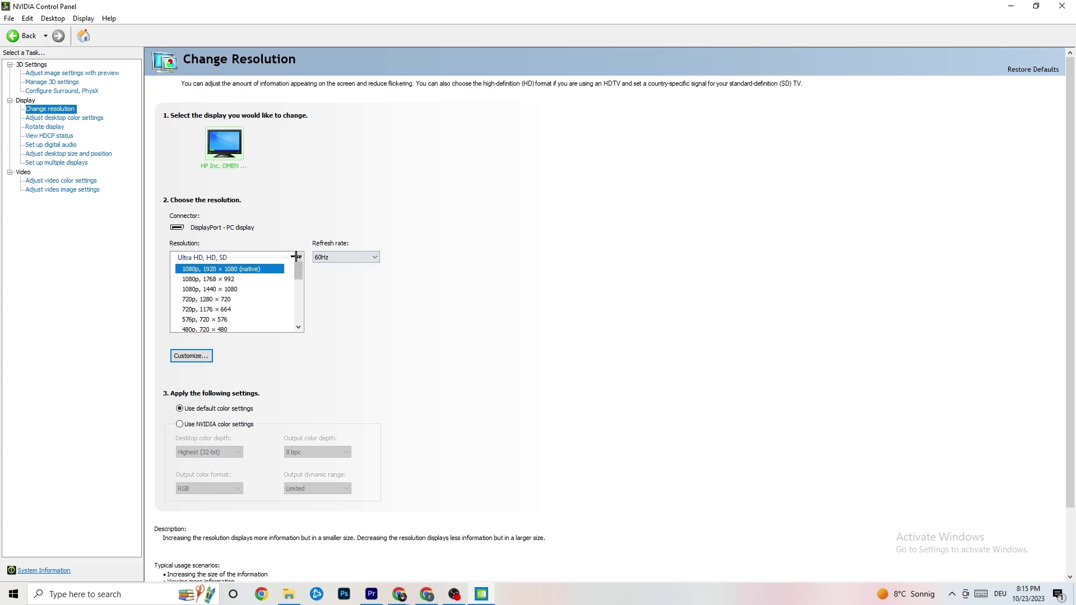
drag(298, 271, 299, 271)
key(alt+F4)
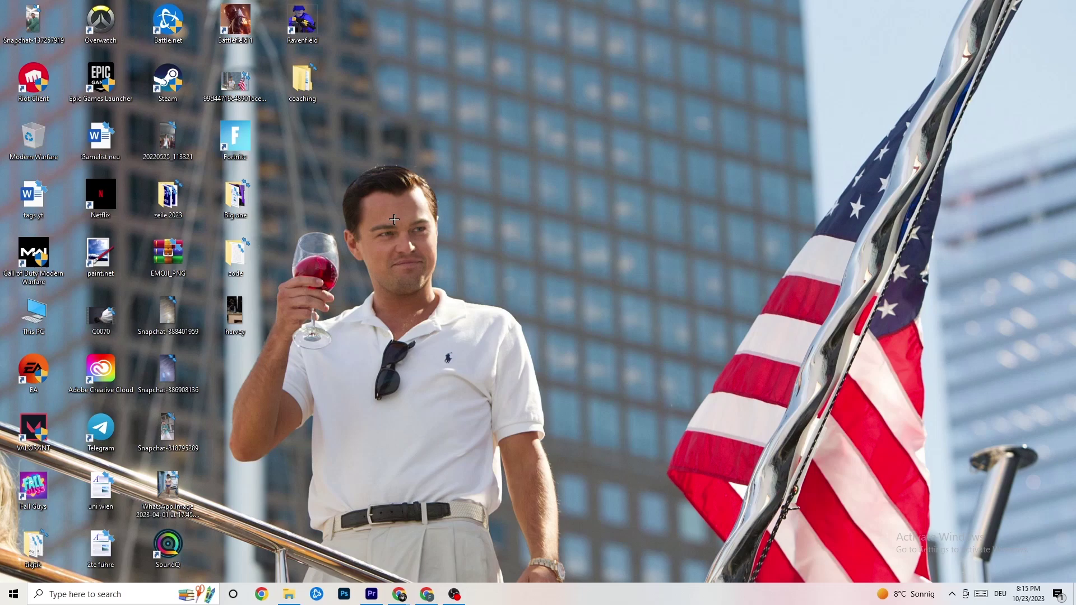
Show the shutdown and restart choices for the PC and dismiss them without choosing one
click(13, 594)
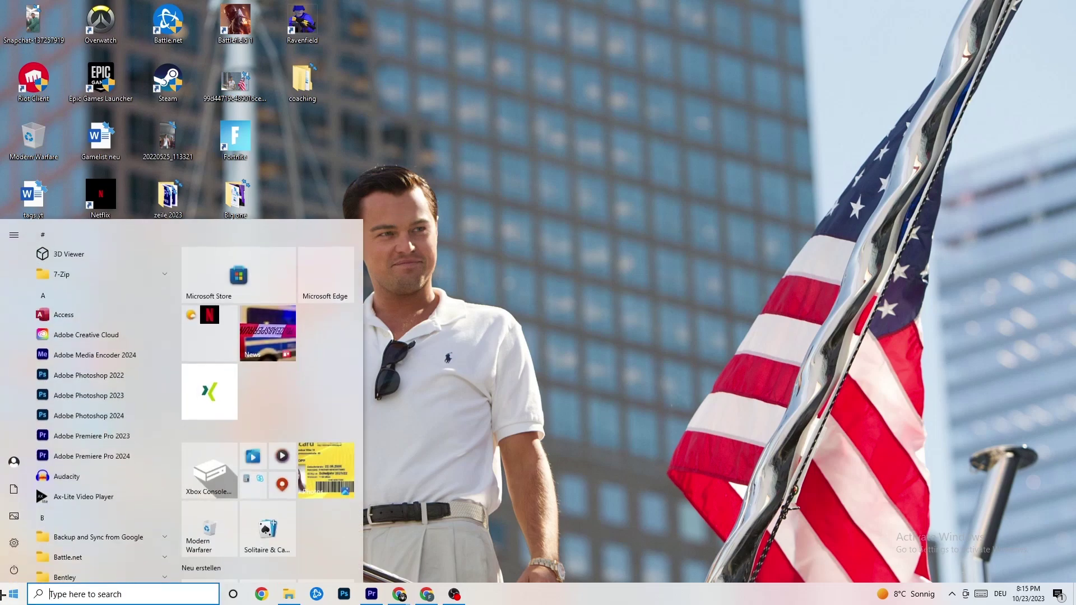
click(17, 569)
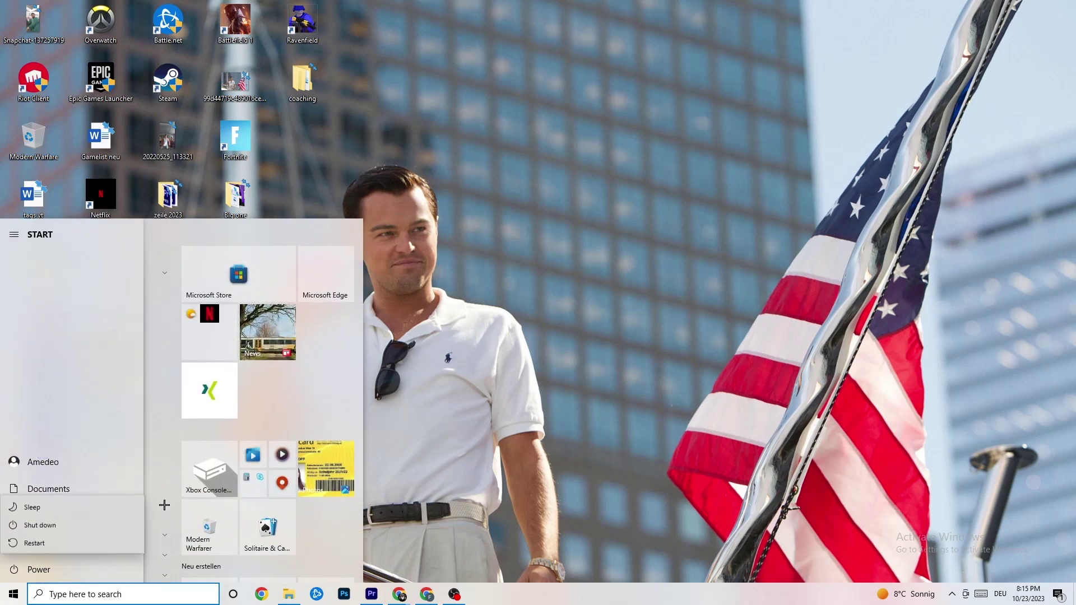
key(Escape)
key(Escape)
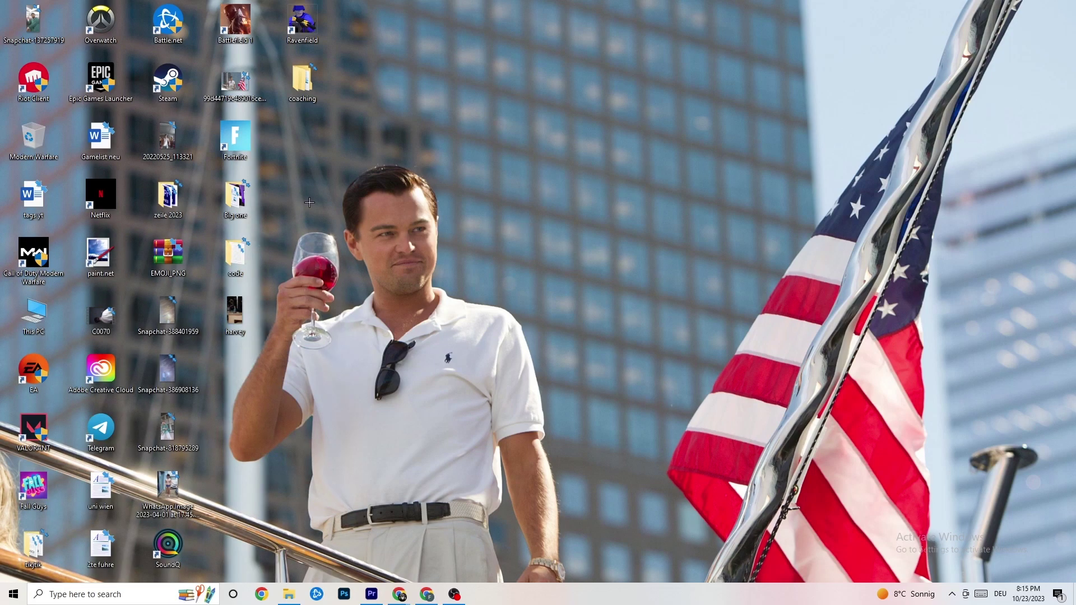